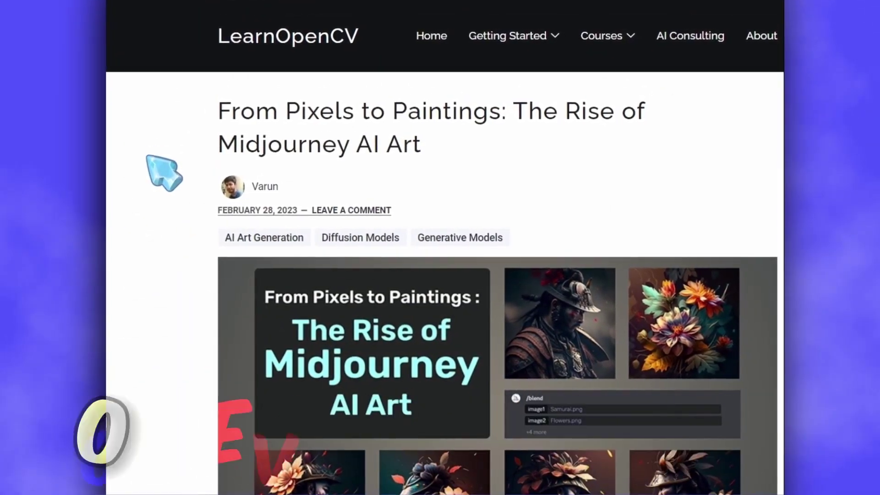
Skim the LearnOpenCV article "From Pixels to Paintings: The Rise of Midjourney AI Art"
scroll(148, 155, "down", 20)
scroll(174, 174, "down", 10)
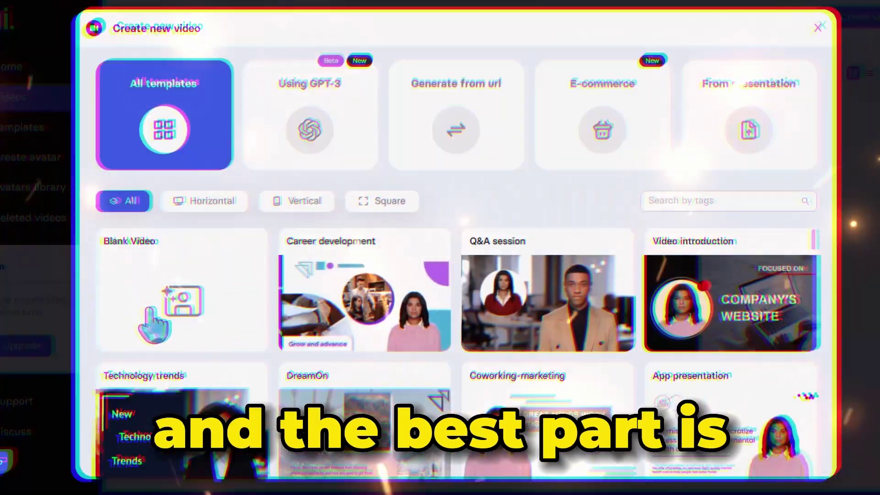
Browse the video template gallery, filtering it by horizontal format and by vertical format
scroll(545, 303, "down", 15)
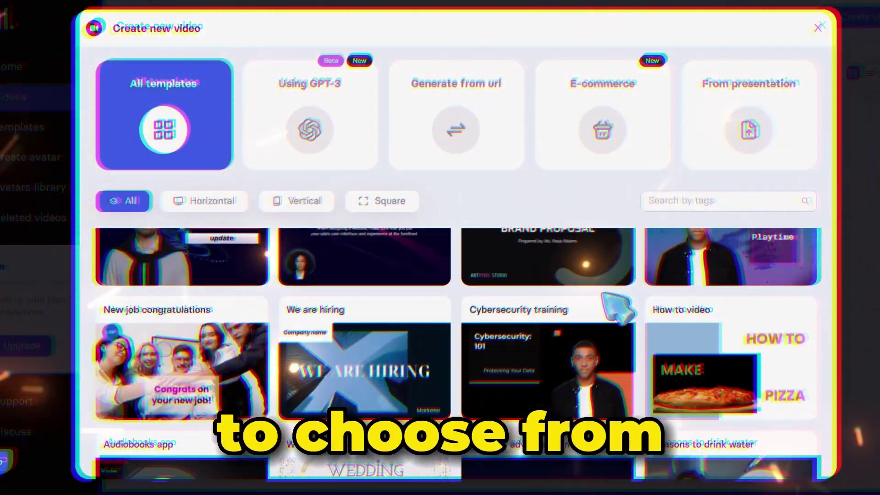
scroll(652, 314, "down", 15)
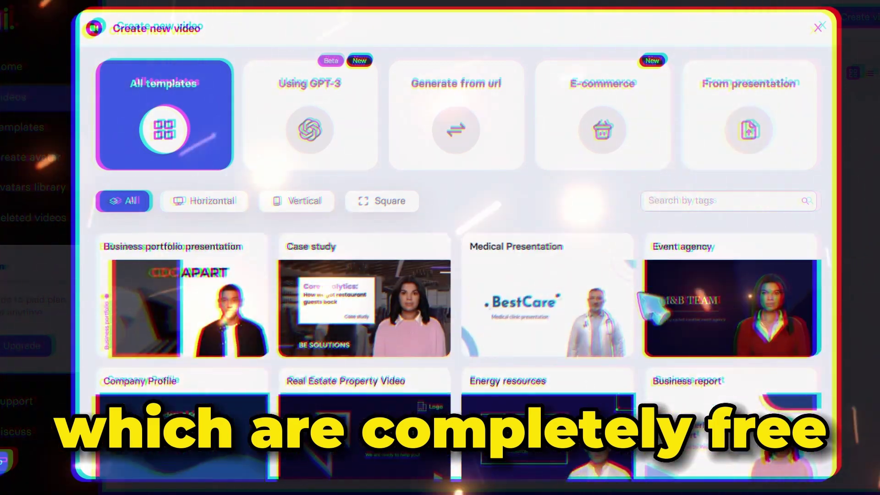
scroll(653, 313, "down", 15)
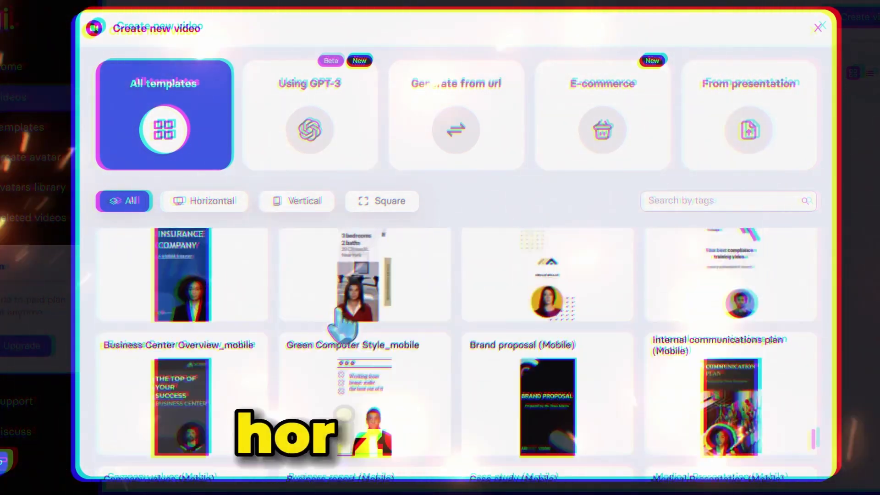
left_click(203, 205)
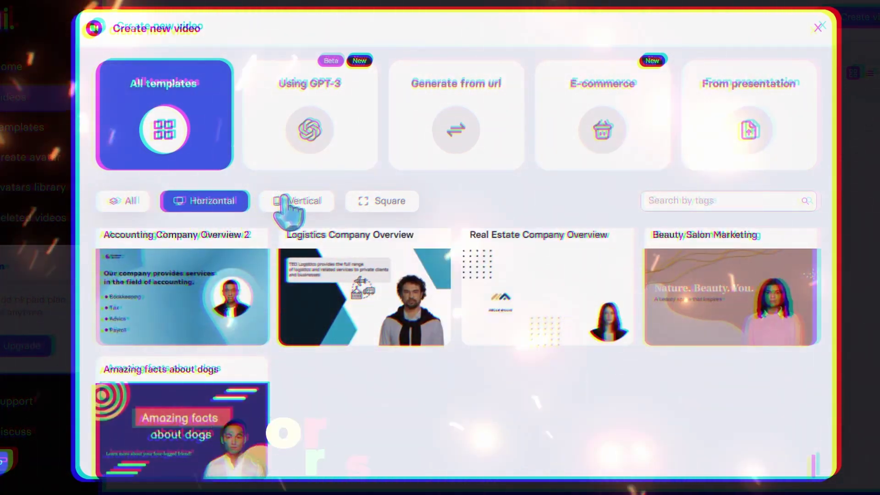
left_click(298, 201)
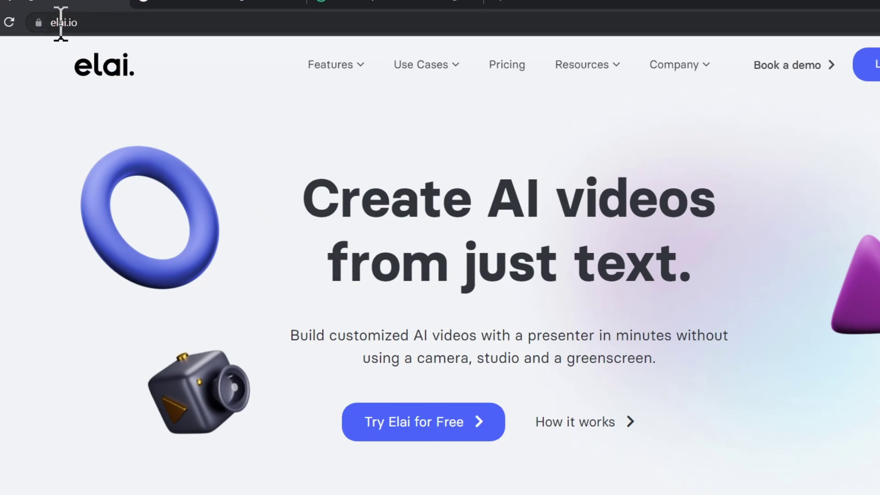
Look through the elai.io homepage, covering the avatars, GPT-3 text-to-video and Article-to-Video Converter sections
scroll(517, 151, "down", 15)
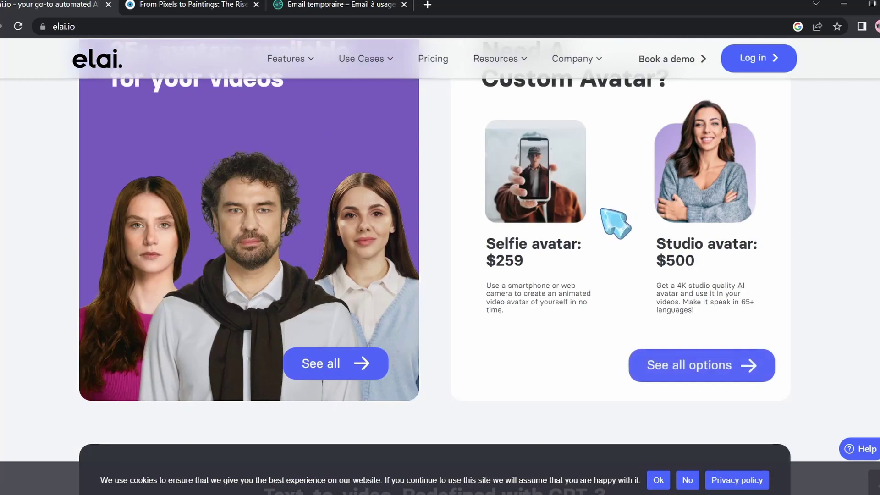
scroll(458, 206, "up", 4)
scroll(348, 186, "down", 14)
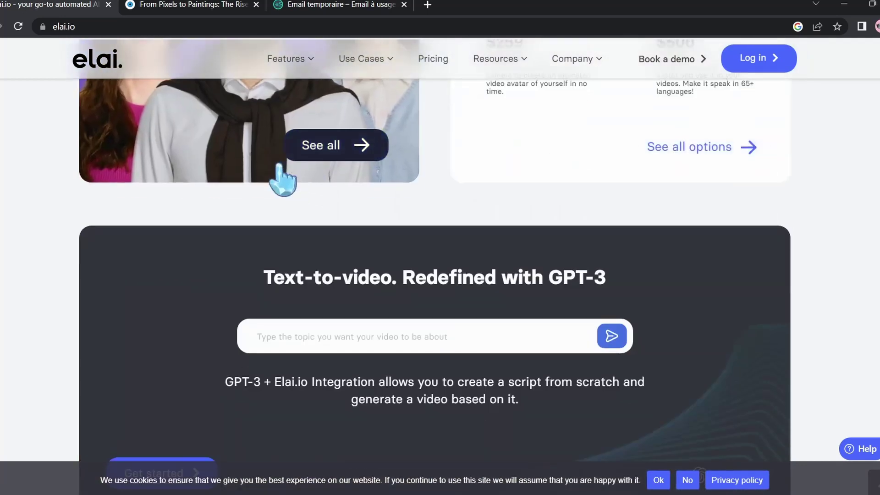
scroll(531, 225, "down", 5)
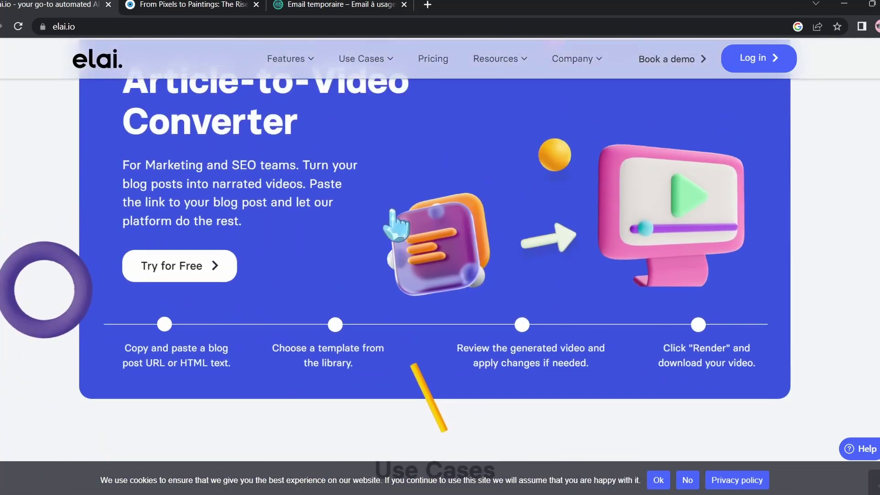
scroll(439, 230, "up", 3)
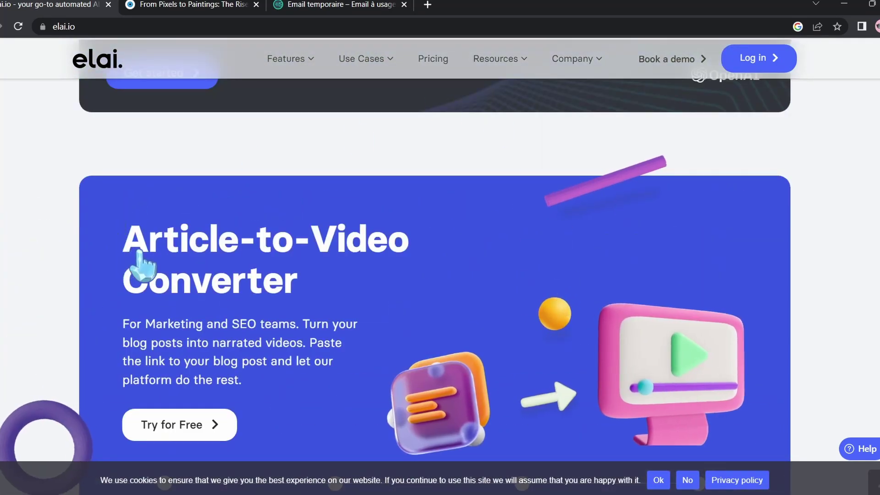
scroll(321, 307, "down", 5)
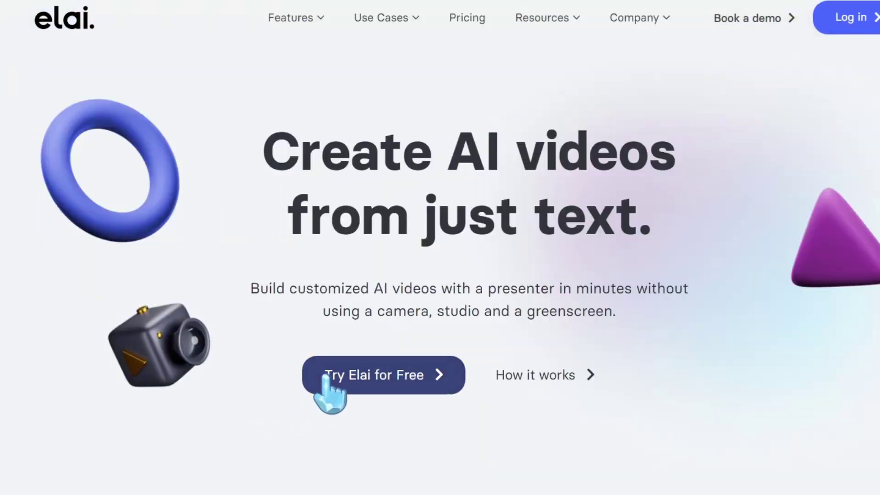
Open the free Elai account sign-up form and go through its email and password fields
left_click(367, 364)
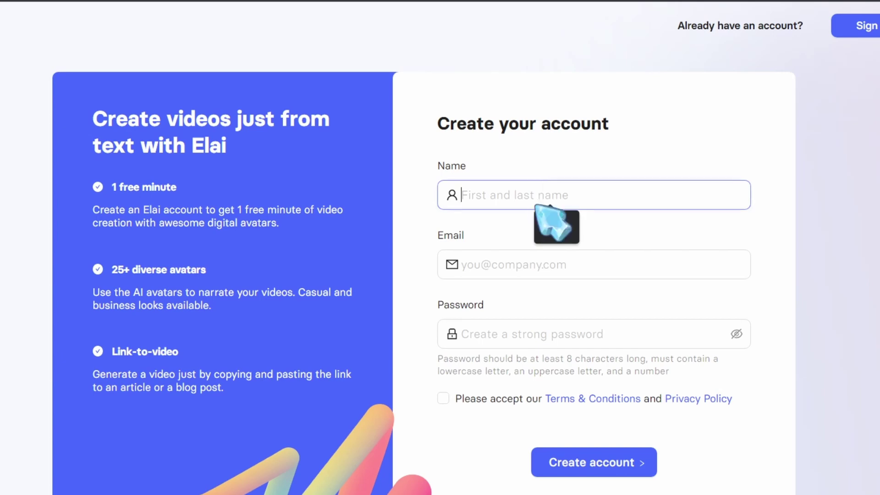
left_click(514, 257)
left_click(519, 328)
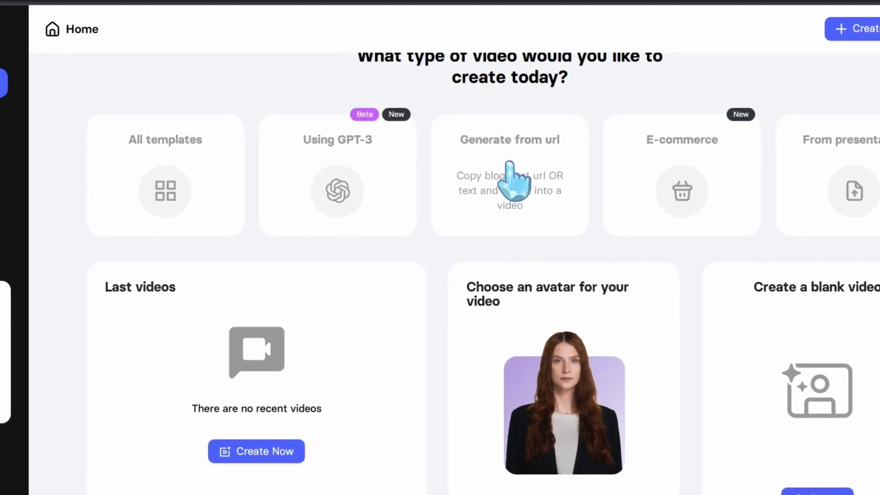
left_click(512, 162)
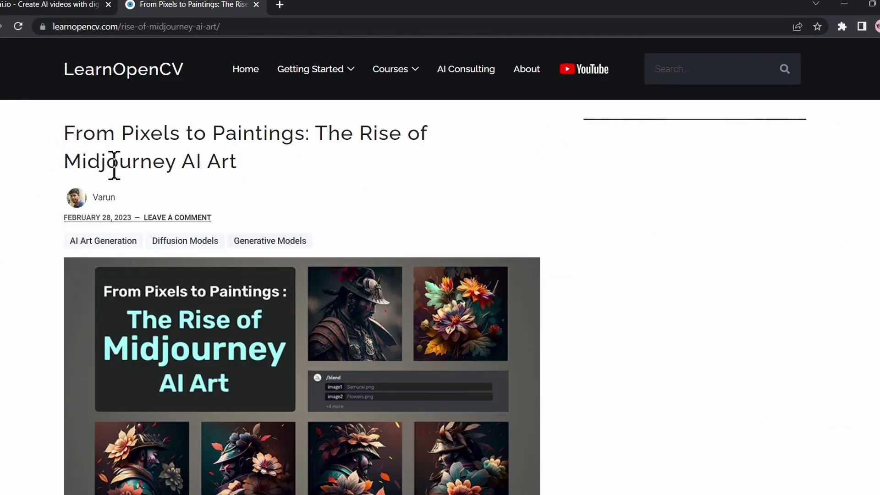
scroll(355, 156, "down", 15)
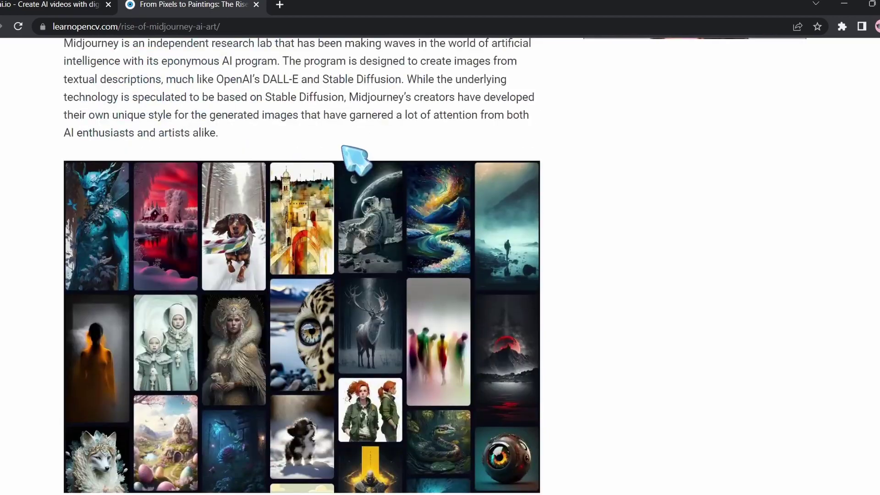
scroll(355, 158, "down", 20)
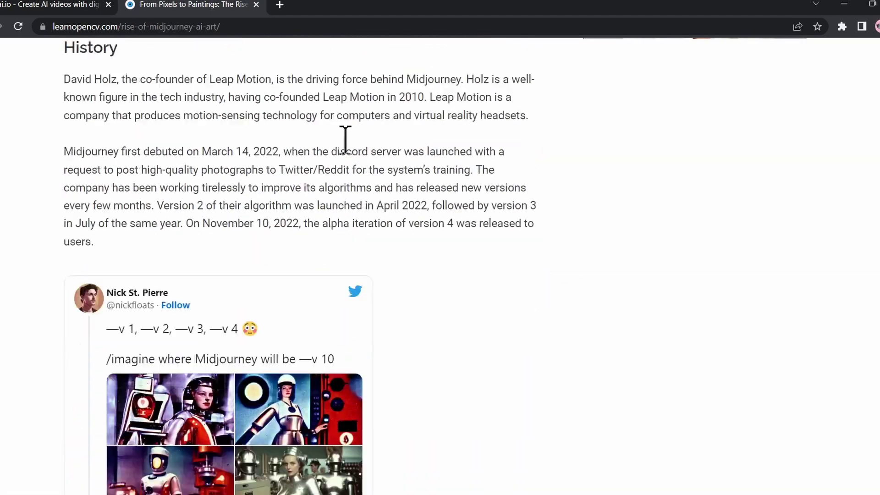
scroll(369, 129, "down", 15)
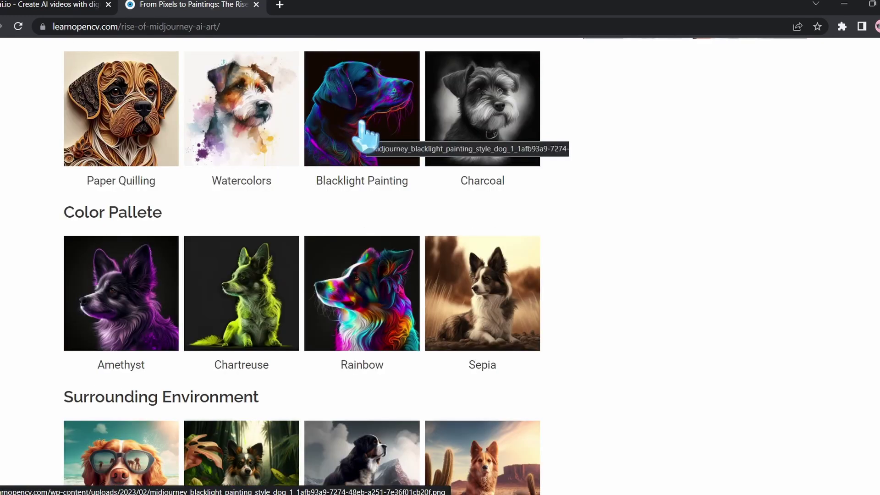
scroll(366, 134, "down", 10)
scroll(369, 134, "up", 8)
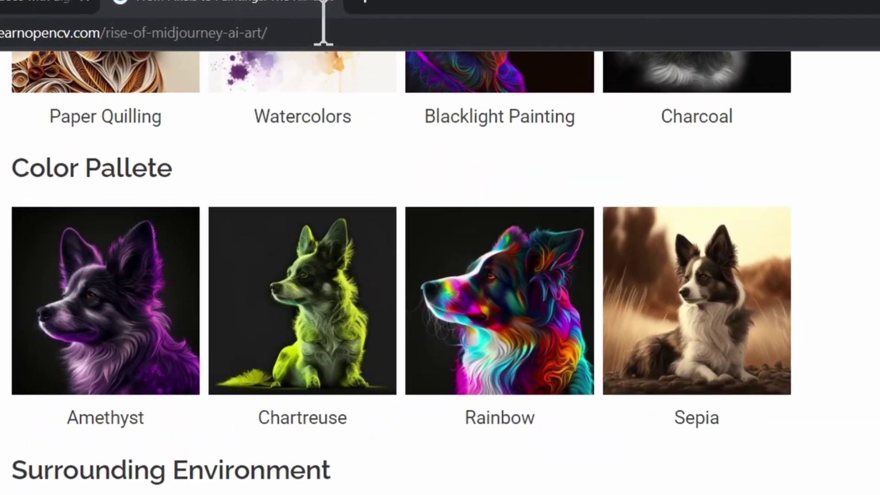
double_click(243, 32)
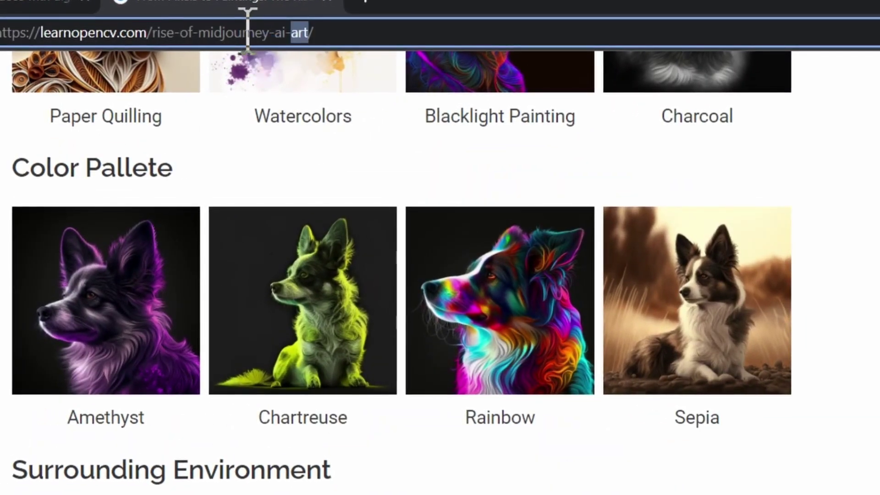
key("ctrl+a")
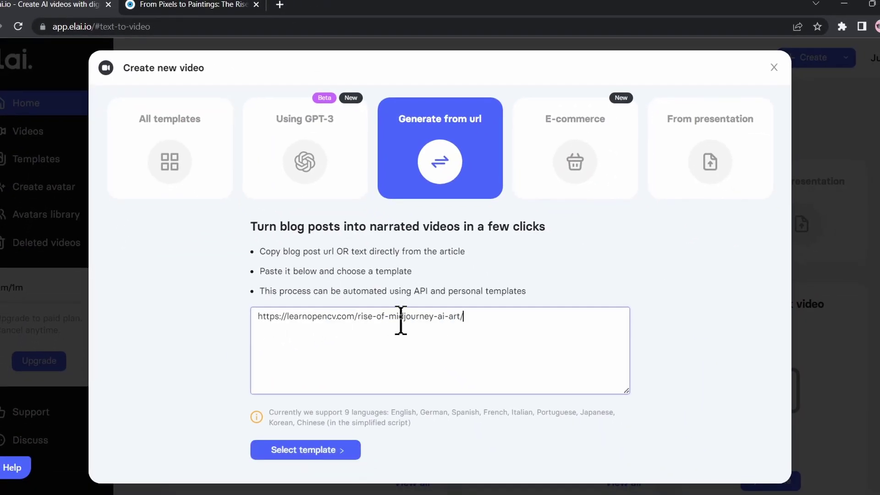
Choose the light-blue template with orange blocks and airplane photos, and create the video from the article
left_click(342, 453)
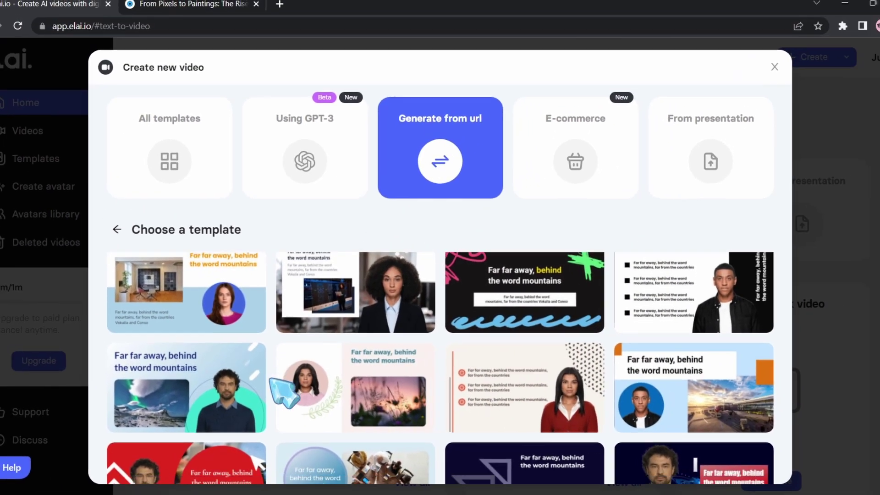
scroll(284, 357, "down", 2)
scroll(293, 376, "down", 4)
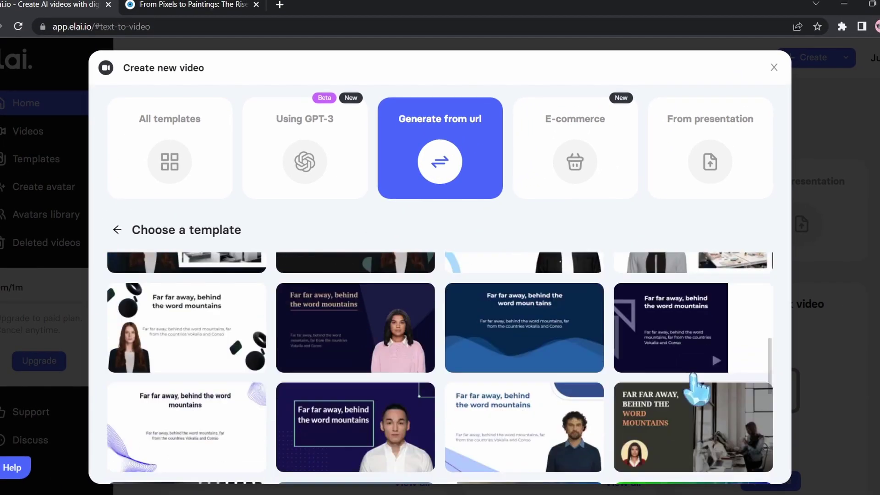
scroll(262, 368, "down", 2)
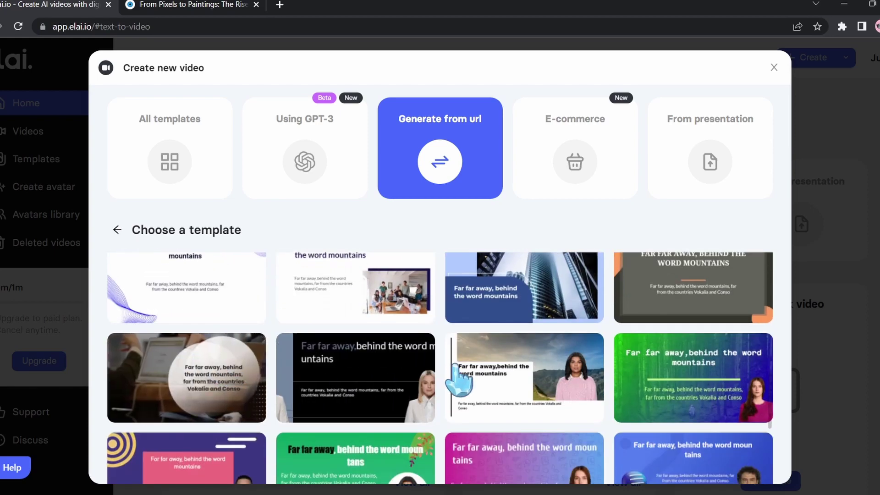
scroll(641, 373, "down", 5)
scroll(355, 380, "up", 15)
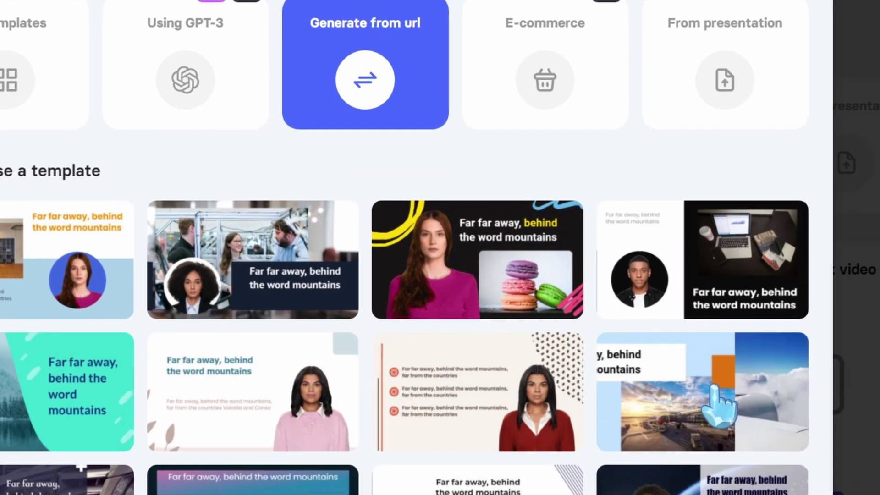
left_click(722, 403)
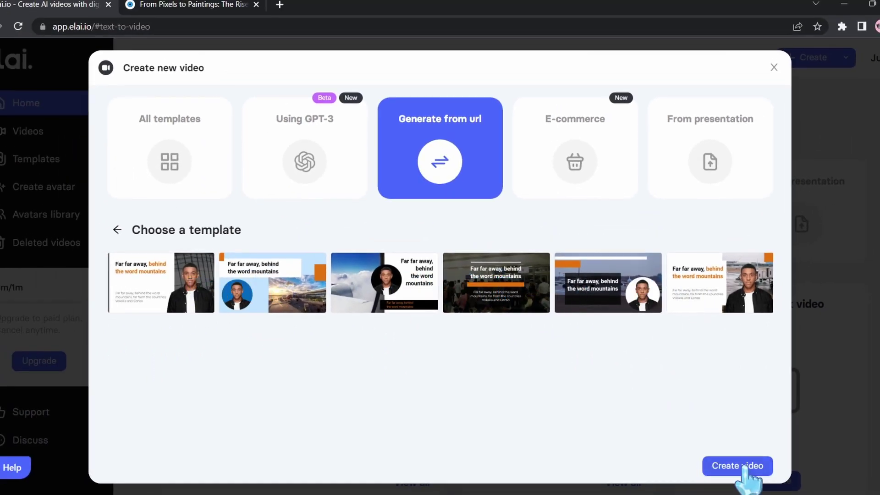
left_click(723, 464)
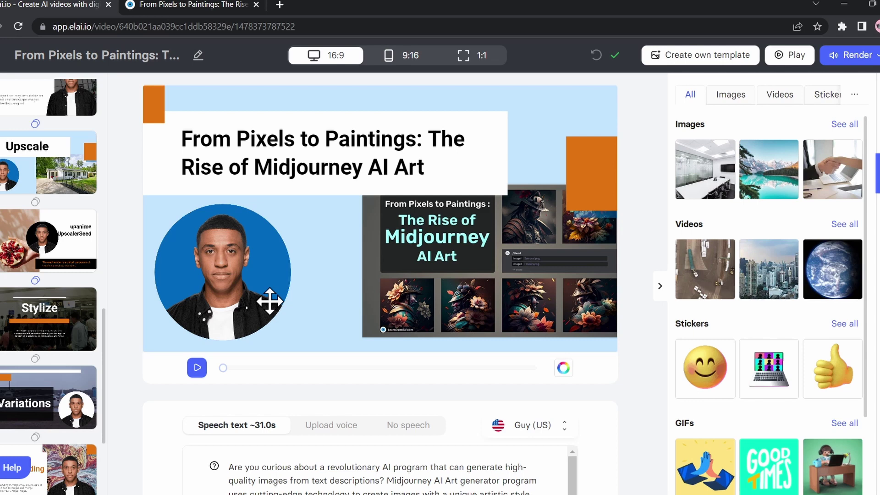
On the first slide, nudge the title and the circular avatar slightly and shift the article image fully inside the frame
scroll(15, 298, "up", 5)
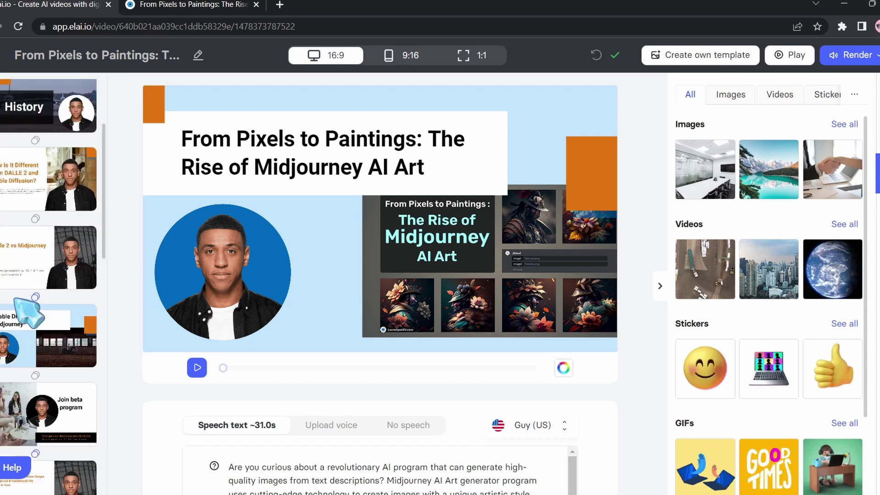
mouse_move(204, 166)
left_mouse_down()
mouse_move(226, 169)
mouse_move(197, 160)
left_mouse_up()
left_click_drag(249, 167, 251, 170)
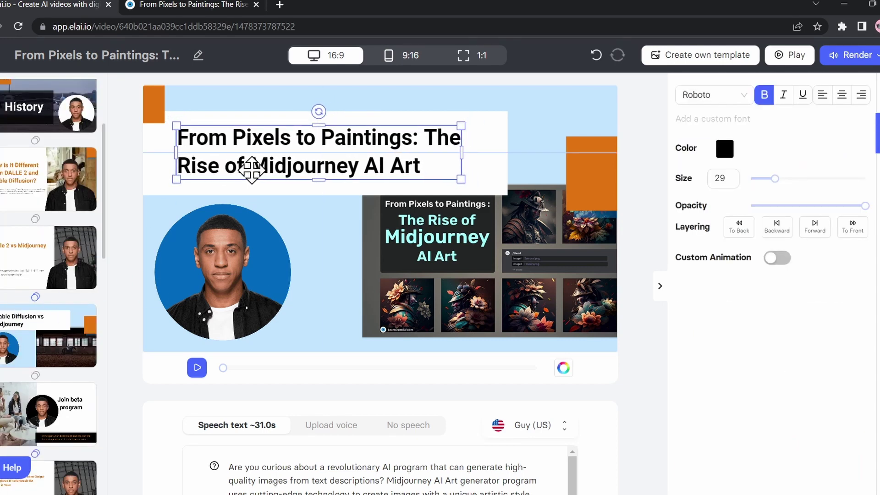
mouse_move(228, 265)
left_mouse_down()
mouse_move(219, 257)
mouse_move(232, 265)
left_mouse_up()
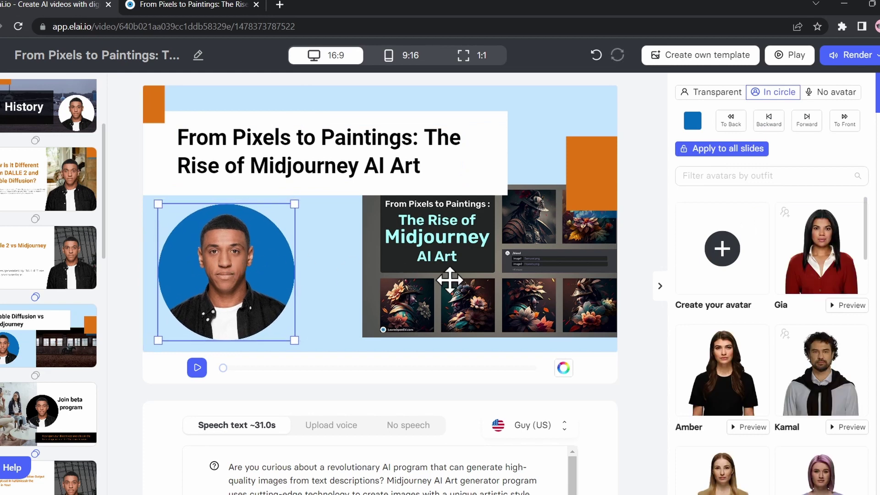
left_click_drag(449, 279, 478, 285)
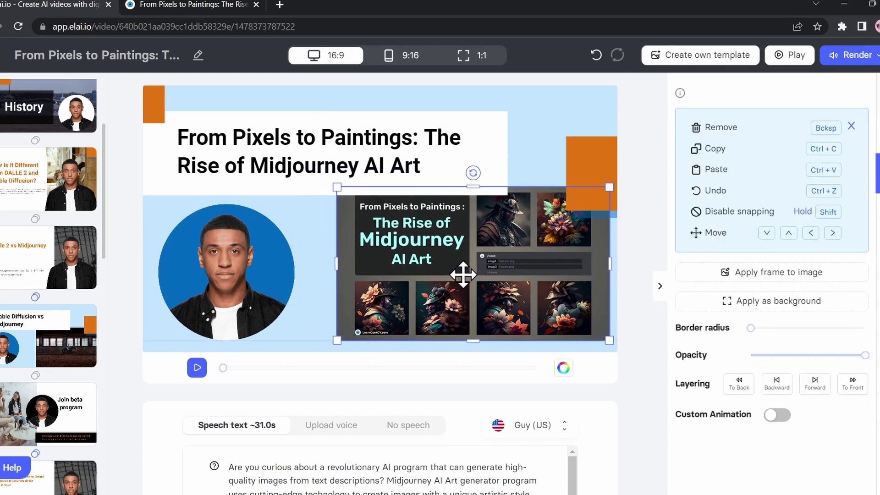
Browse the avatar library for the first slide's presenter and switch it to Cody in the Business outfit
left_click(246, 257)
scroll(782, 284, "down", 4)
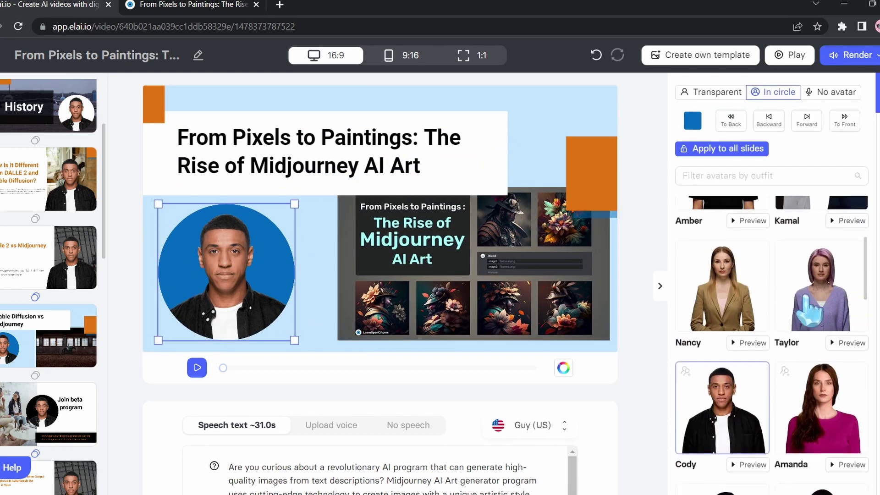
scroll(793, 322, "down", 10)
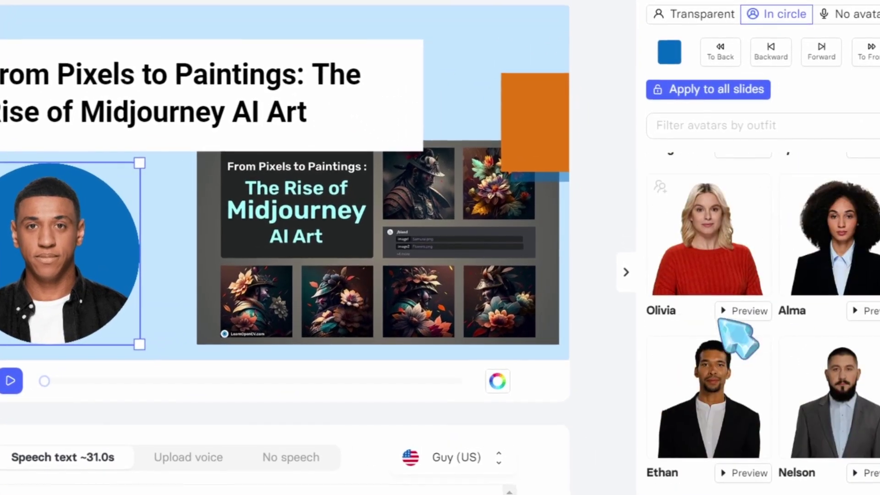
scroll(779, 330, "up", 5)
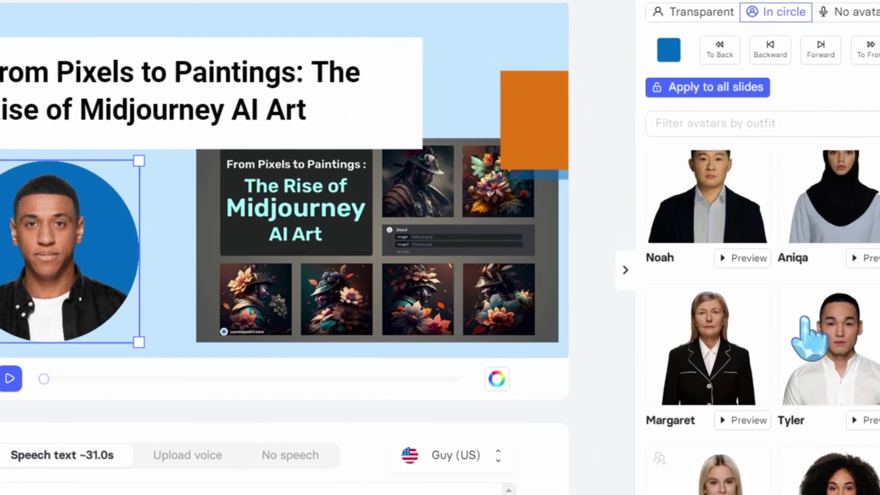
left_click(806, 389)
scroll(806, 390, "down", 10)
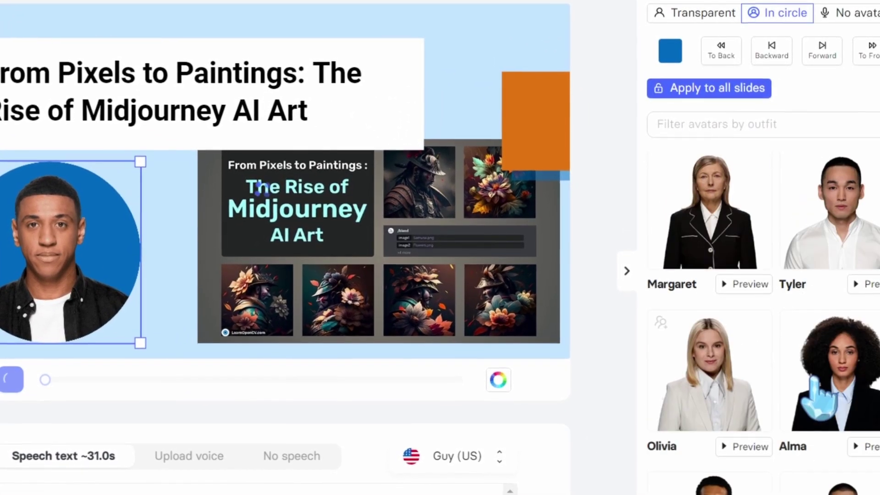
scroll(795, 374, "down", 10)
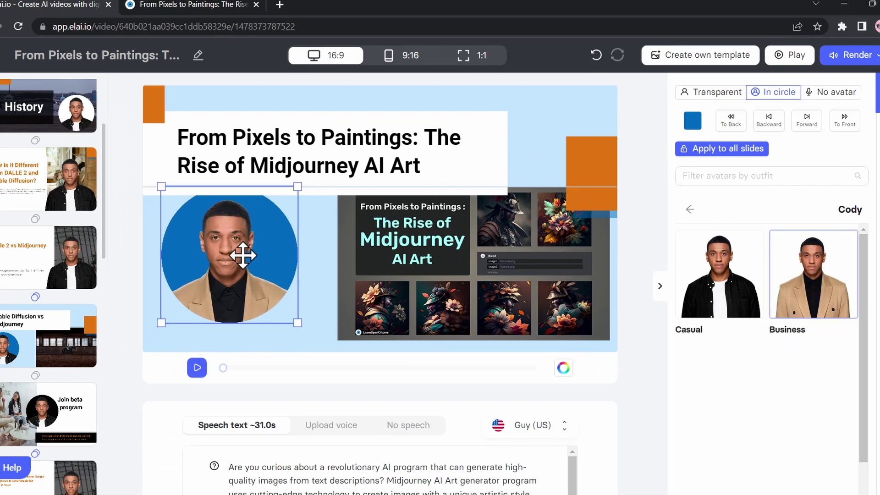
Enlarge the first slide's circular avatar in the lower-left area and raise the title with its white box toward the slide's upper edge
left_click(320, 361)
left_click(293, 337)
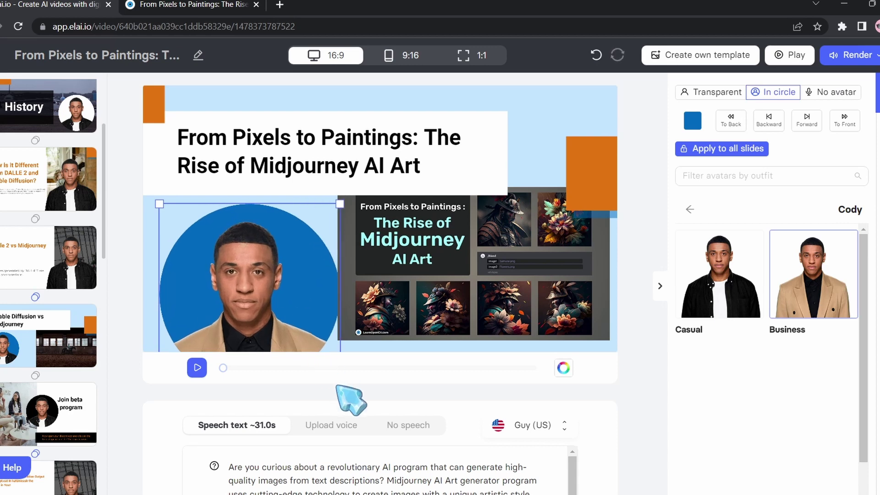
left_click(425, 165)
left_click_drag(471, 179, 457, 151)
left_click(448, 164)
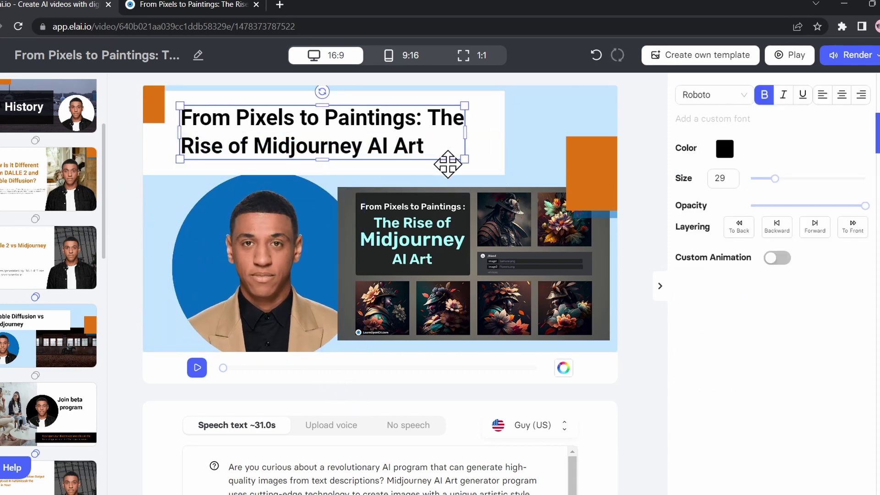
left_click(275, 273)
left_click_drag(264, 304, 255, 303)
Enlarge the Midjourney article image to cover the first slide and apply it as the background
left_click(357, 215)
left_click_drag(338, 187, 270, 159)
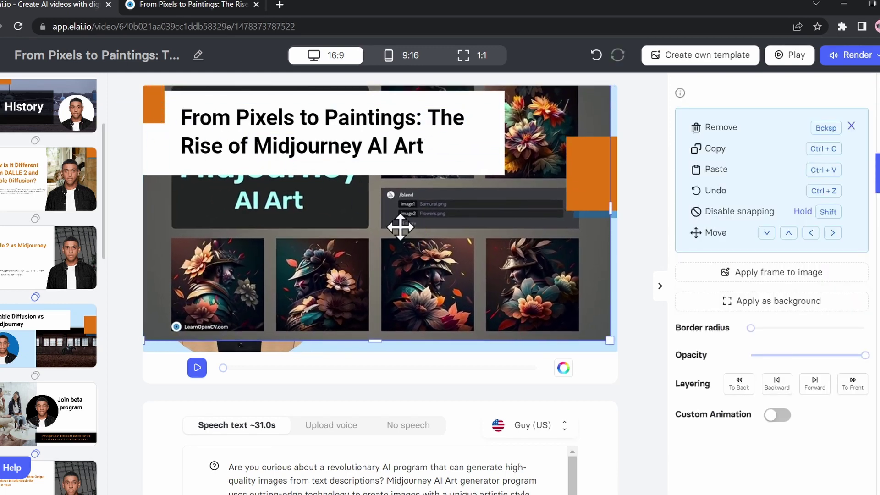
left_click_drag(400, 227, 398, 239)
left_click_drag(610, 350, 632, 357)
left_click_drag(508, 217, 488, 211)
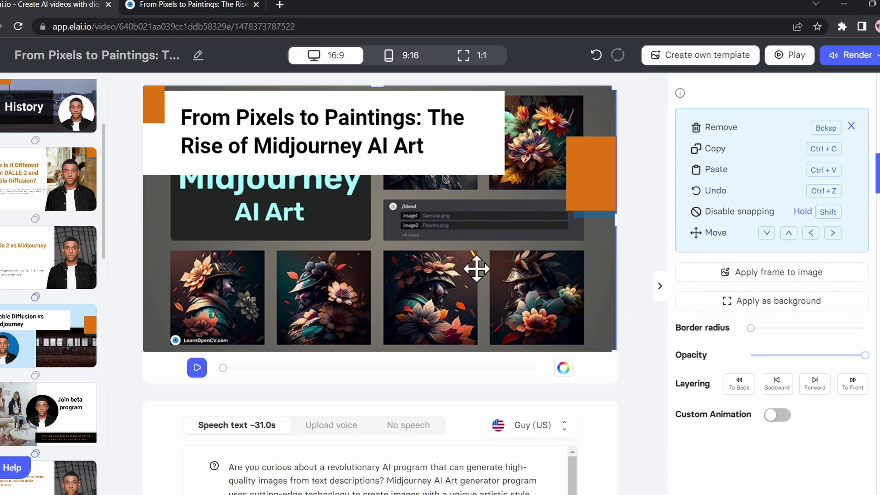
left_click(787, 307)
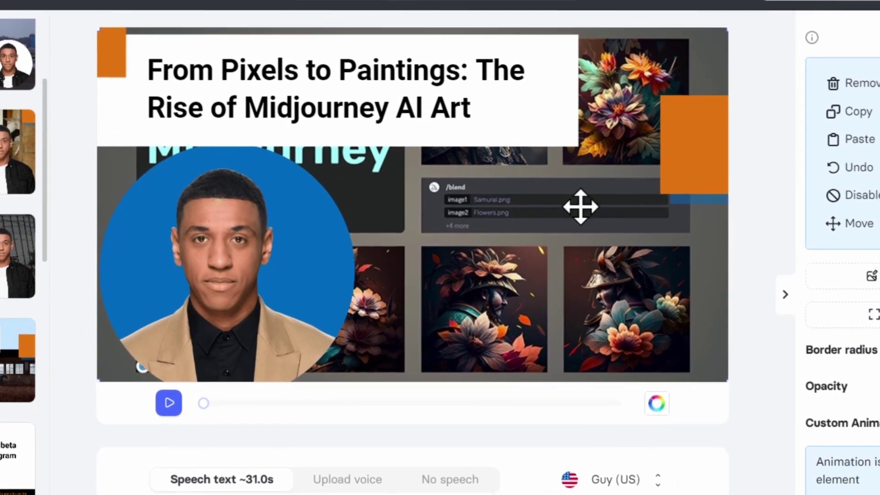
Change the first slide's avatar from the circle style to transparent
left_click(226, 267)
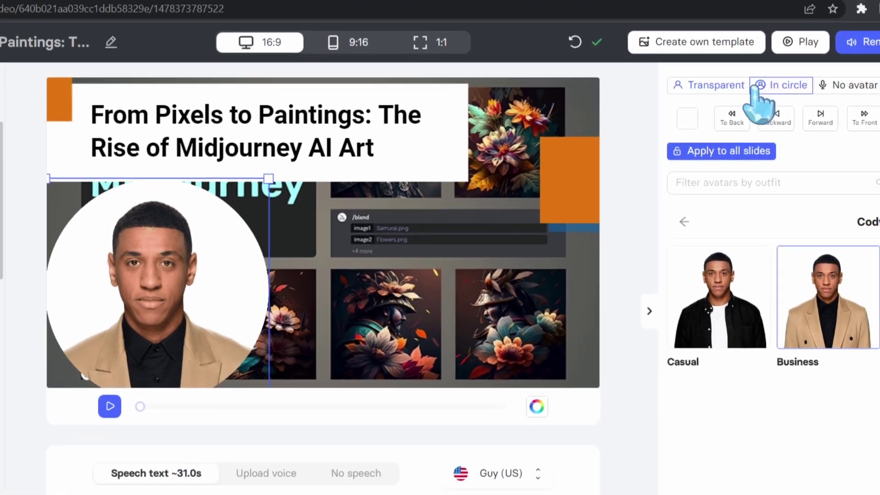
left_click(692, 77)
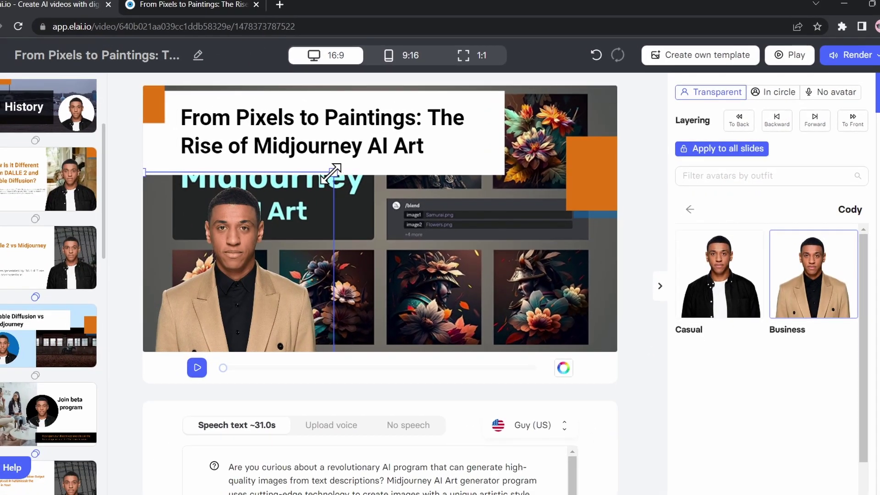
Give the white title box a magenta to light-blue gradient and a border radius of 20
left_click(380, 131)
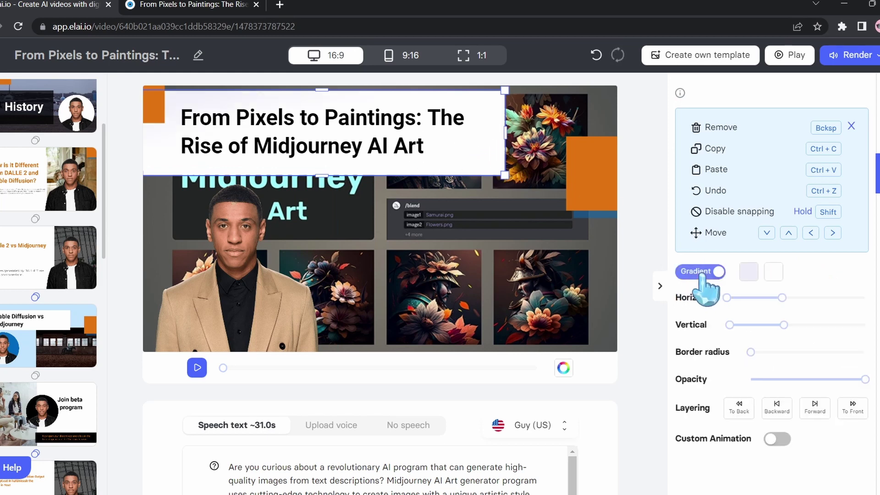
left_click(748, 271)
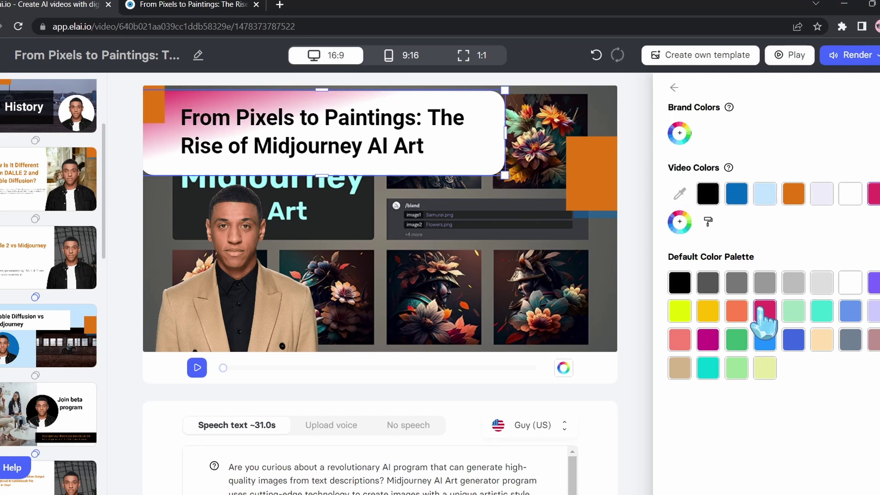
left_click(672, 88)
left_click(773, 273)
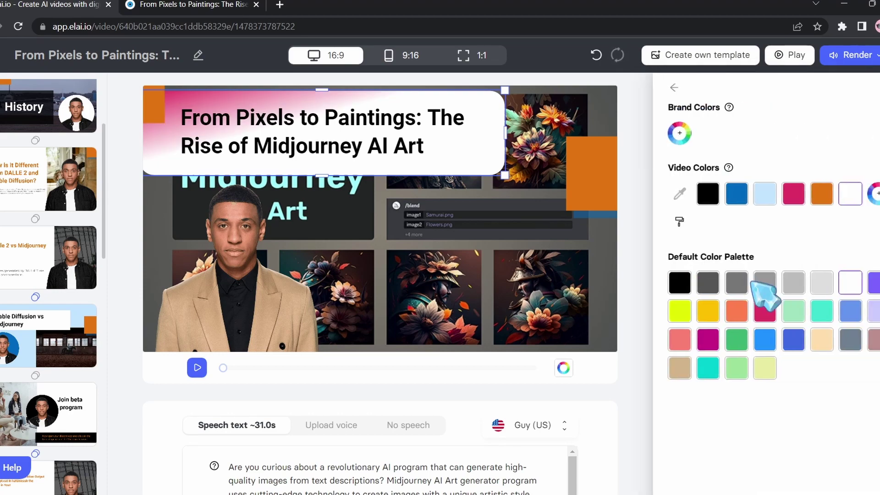
left_click(764, 193)
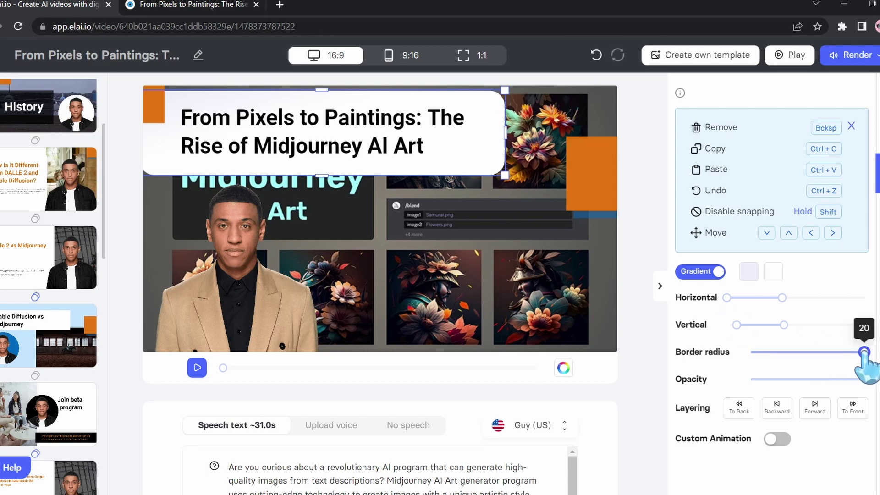
Try an opacity of 0.48 on the title box and return it to full opacity
left_click(802, 379)
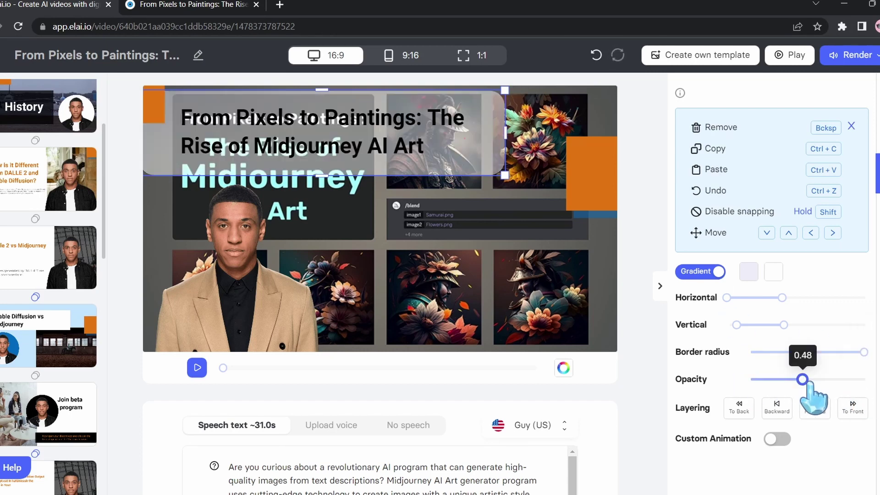
left_click_drag(833, 383, 870, 380)
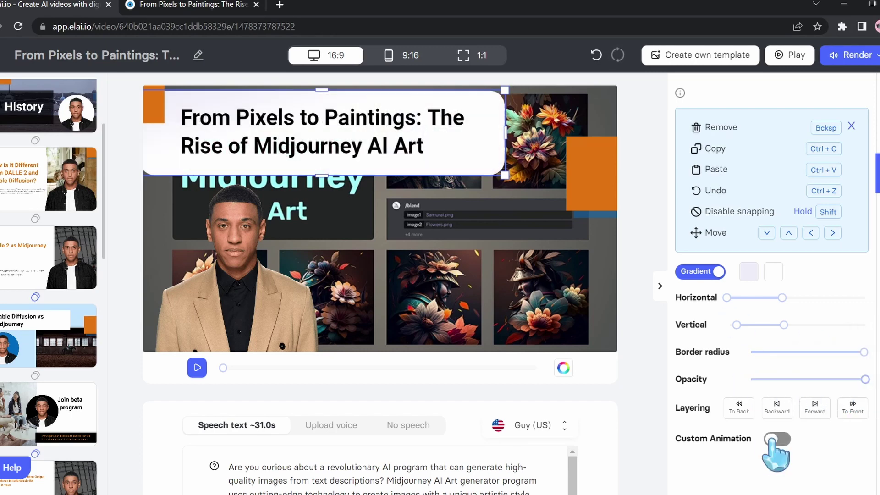
left_click(775, 439)
Open the voice selection for the first slide's speech and examine the available English voices
scroll(756, 390, "down", 4)
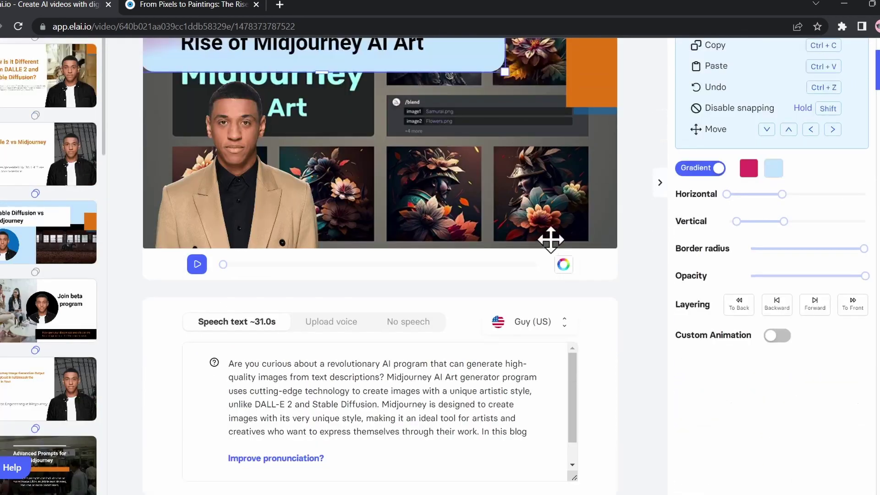
scroll(552, 247, "up", 2)
scroll(569, 337, "down", 2)
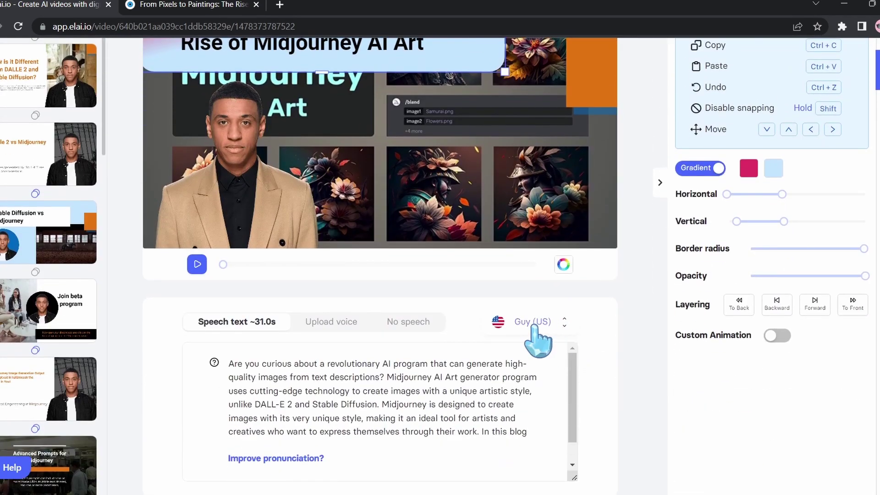
left_click(532, 323)
scroll(426, 225, "down", 15)
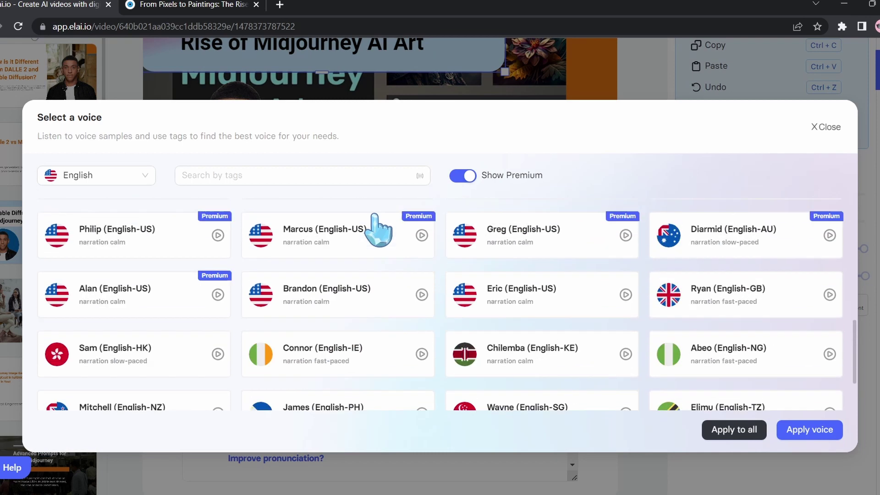
scroll(647, 255, "up", 5)
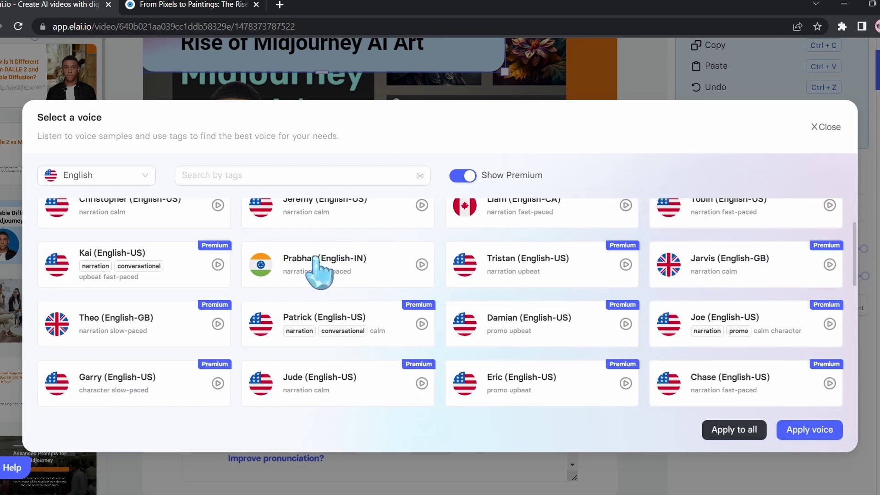
scroll(108, 281, "down", 5)
scroll(130, 286, "down", 2)
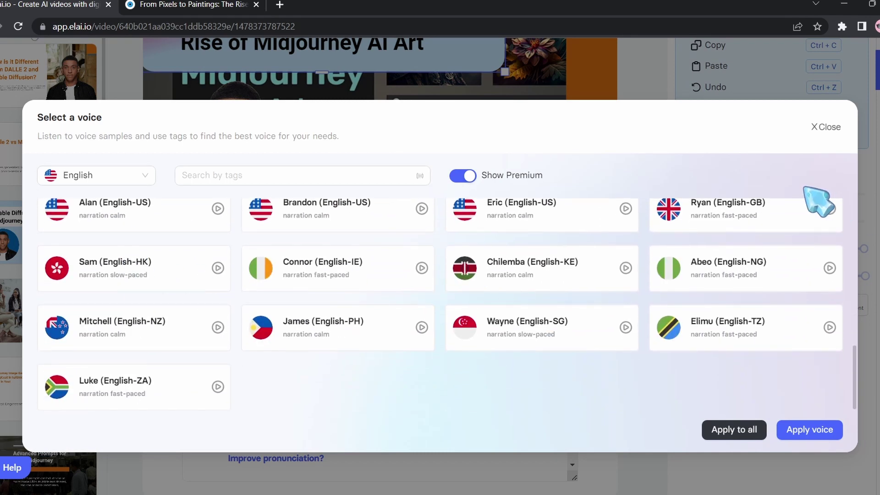
Preview the Brandon, Ryan and Eric voices, and apply Eric (English-US) to the first slide and across all slides
left_click(340, 214)
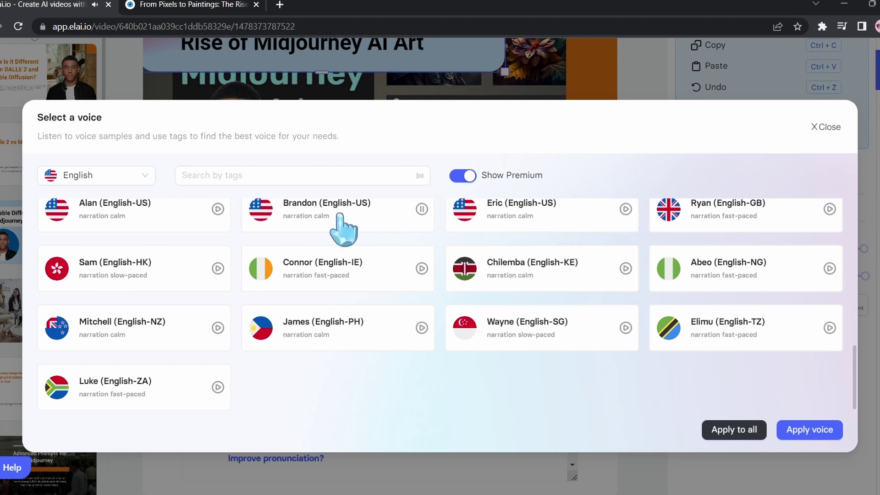
left_click(829, 209)
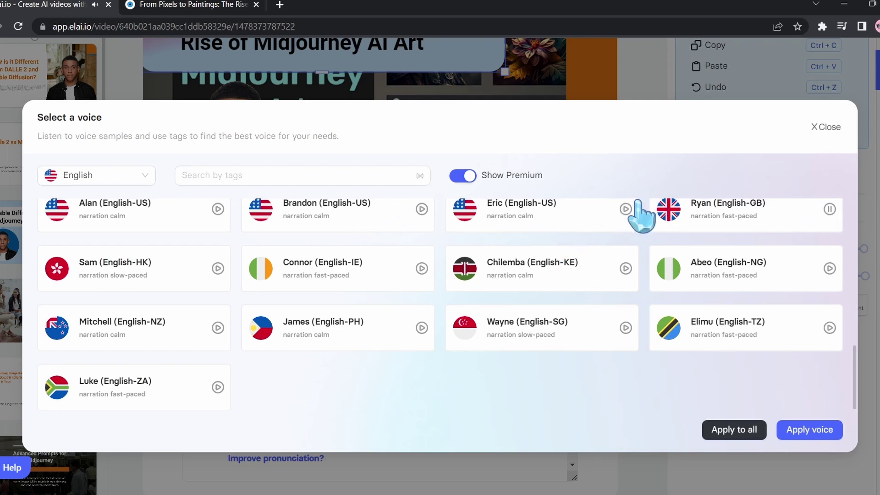
left_click(627, 209)
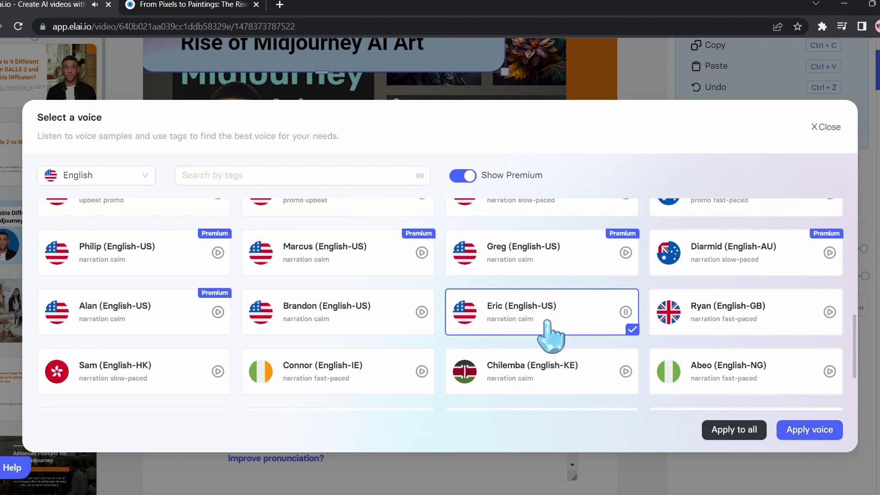
left_click(631, 316)
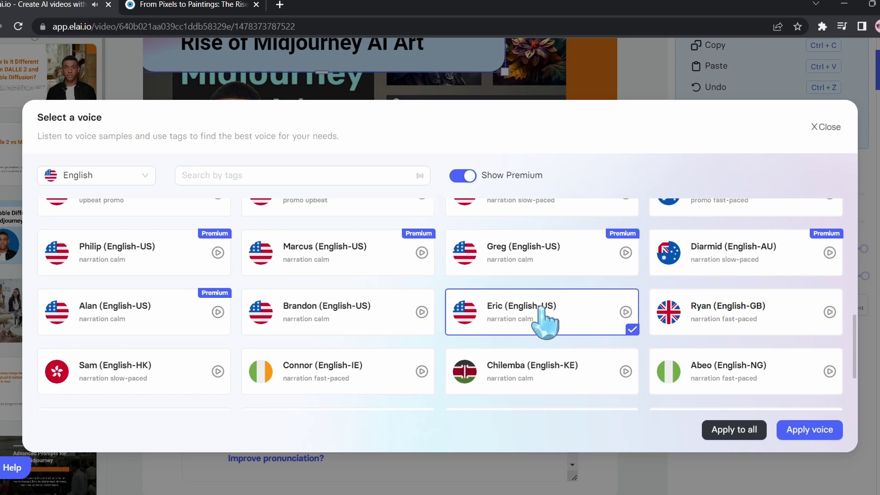
left_click(818, 433)
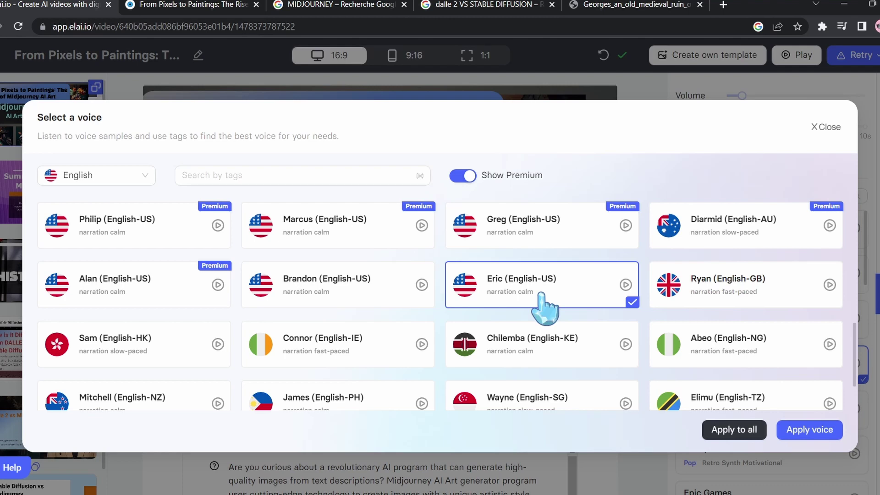
left_click(730, 431)
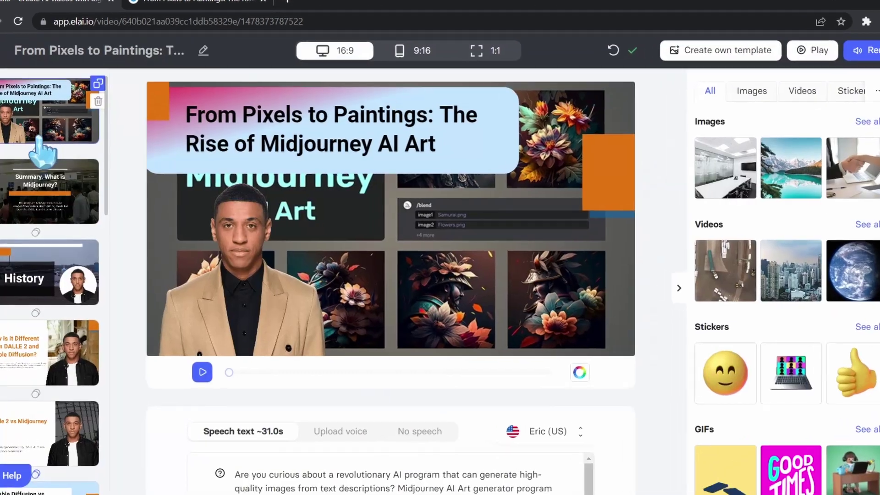
Add the green swirling-lines stock image to the "Summary. What is Midjourney?" slide
scroll(38, 160, "down", 5)
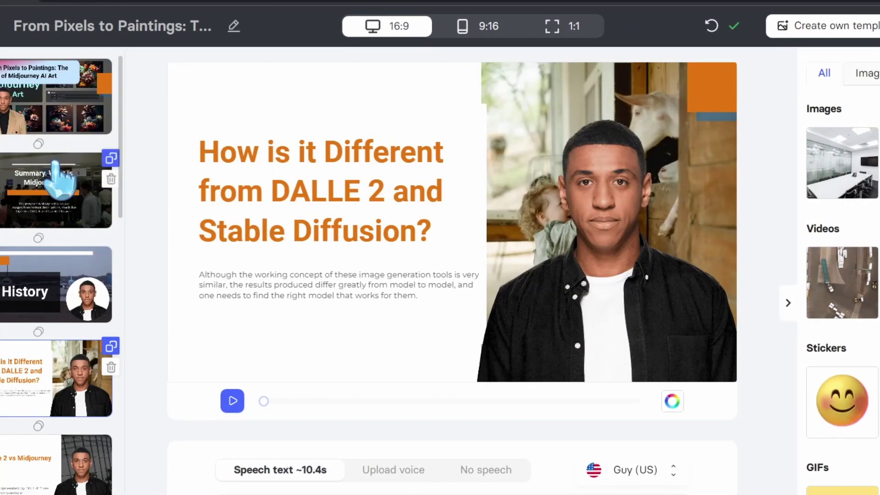
left_click(68, 197)
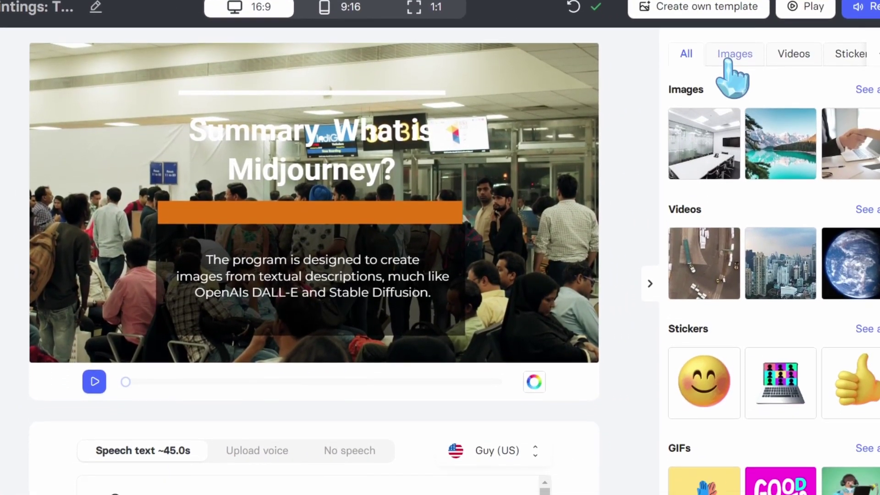
left_click(731, 78)
left_click(722, 435)
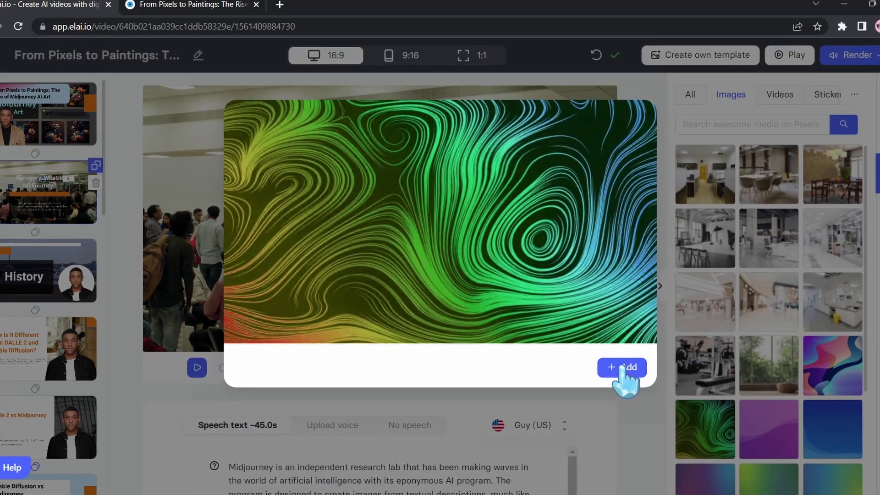
left_click(602, 353)
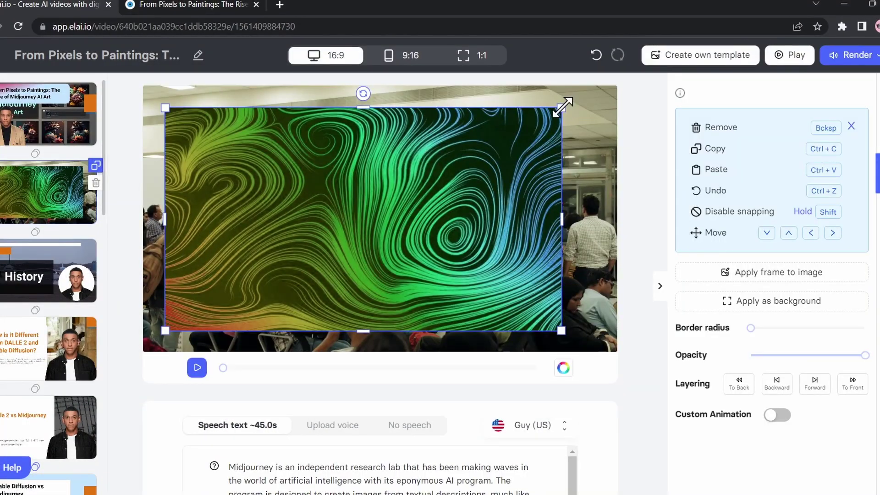
Stretch the swirling-lines image over the whole Summary slide and apply it as the background behind the text
left_click_drag(563, 107, 648, 108)
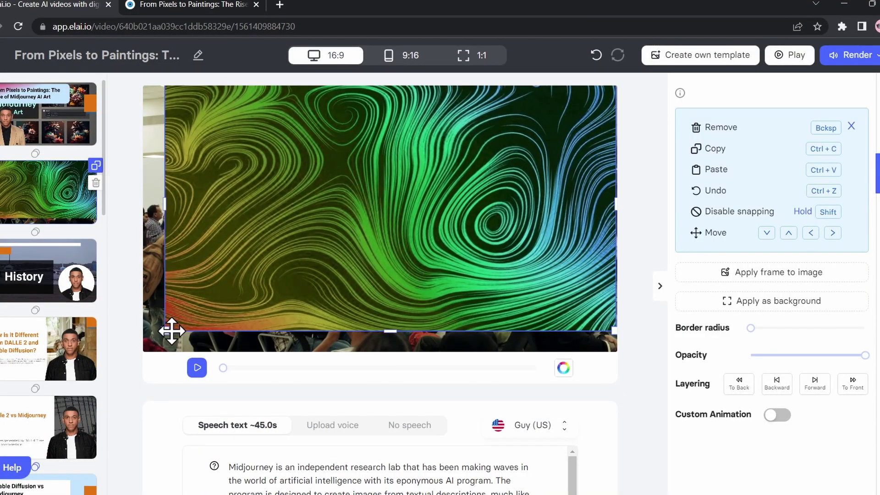
left_click(167, 331)
left_click_drag(191, 316, 166, 339)
left_click_drag(586, 99, 621, 79)
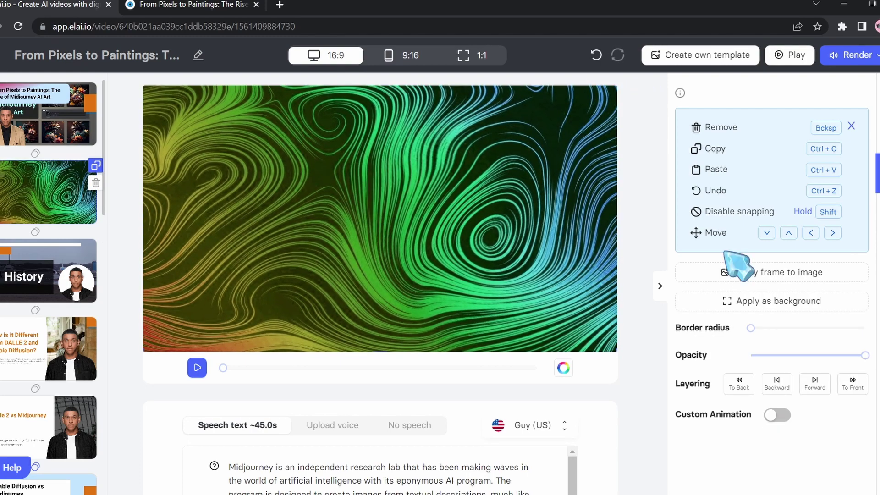
left_click(768, 300)
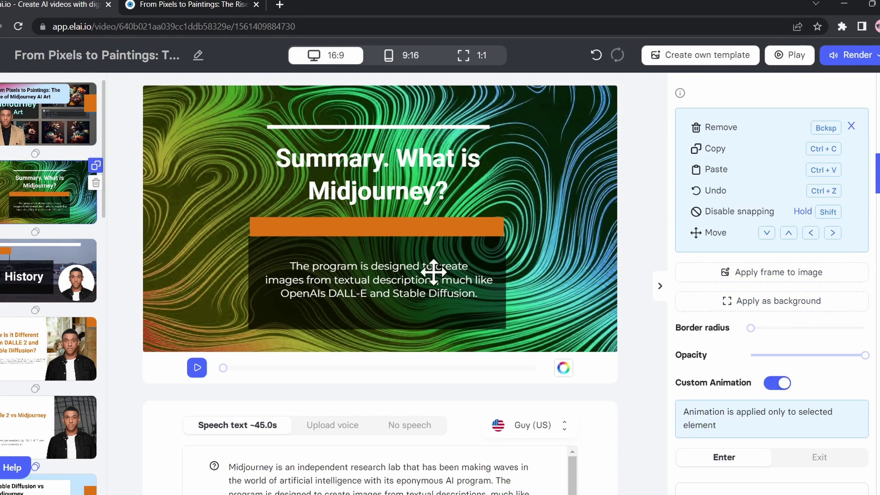
On the History slide, switch the avatar to the transparent Business-outfit version and enlarge it to nearly the slide's full height
left_click(94, 279)
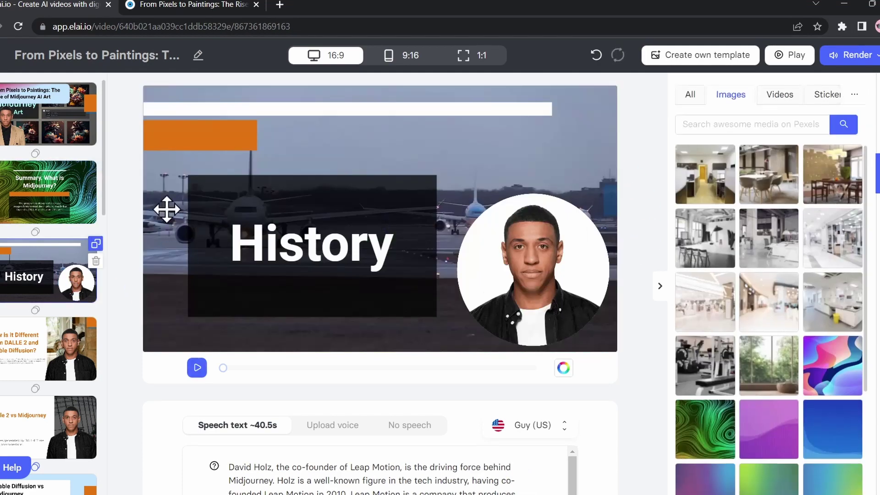
left_click(458, 261)
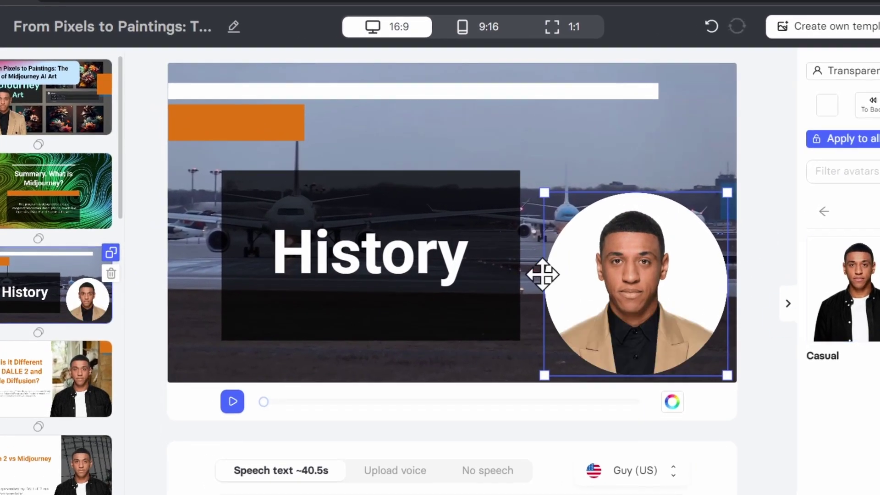
left_click(852, 71)
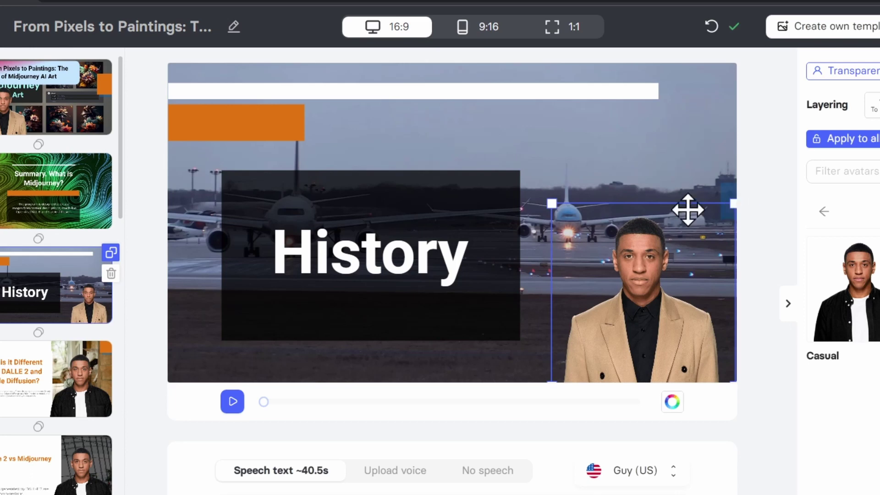
left_click_drag(540, 206, 460, 98)
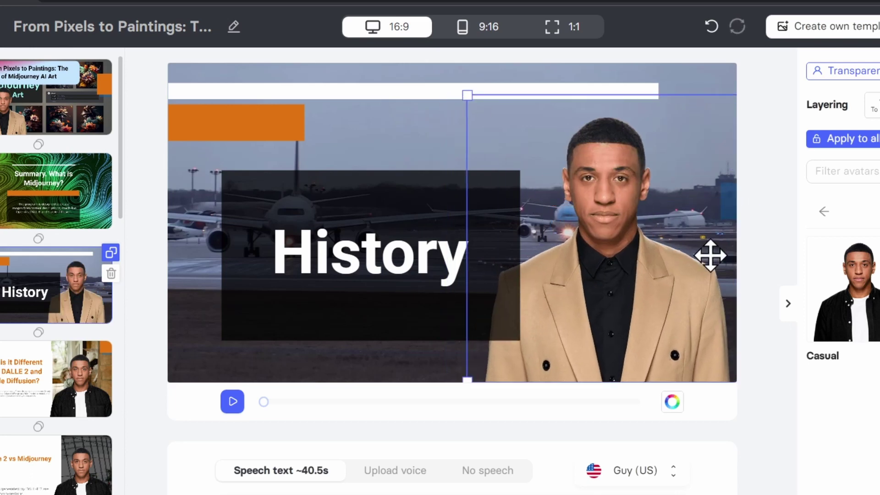
Position the enlarged avatar against the right edge of the History slide, clear of the title
left_click_drag(709, 255, 470, 257)
left_click_drag(469, 256, 307, 256)
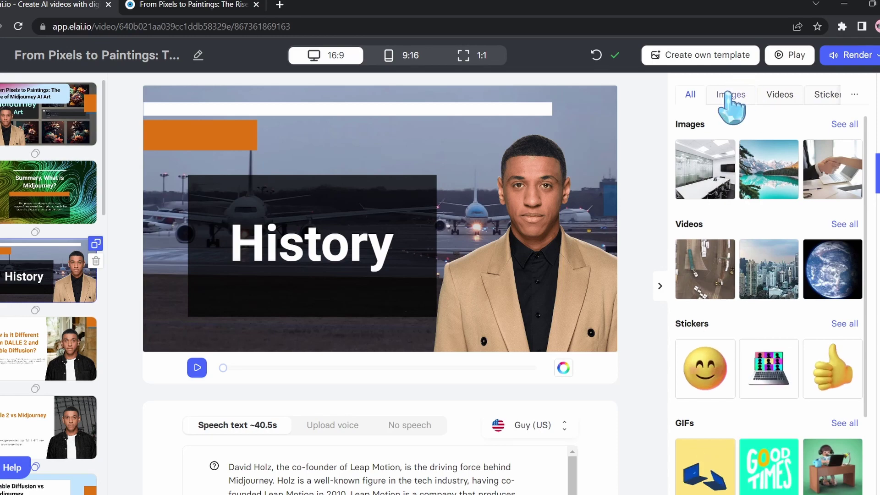
Find the open-book picture by searching stock images for "history" and set it as the History slide's background
left_click(730, 93)
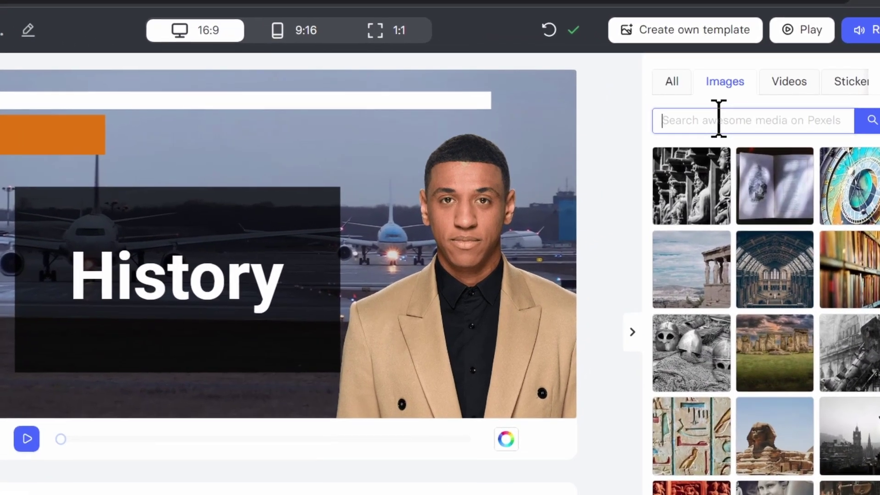
left_click(725, 123)
type("history")
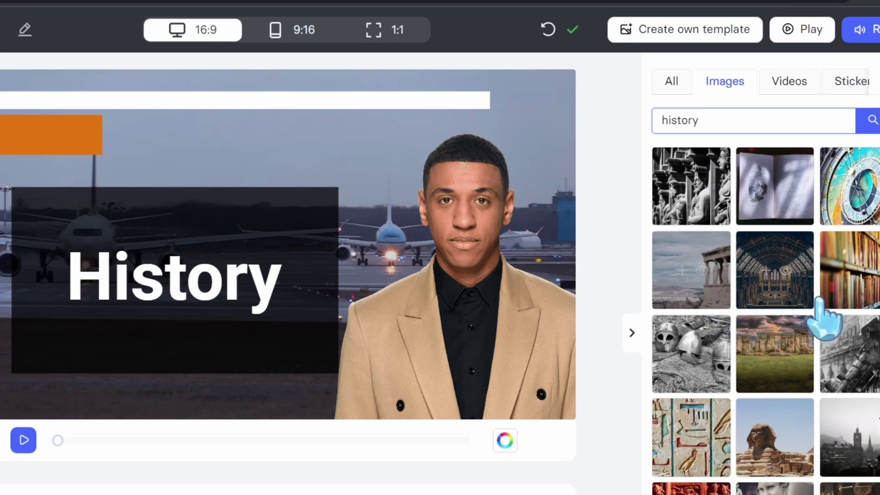
scroll(822, 316, "down", 5)
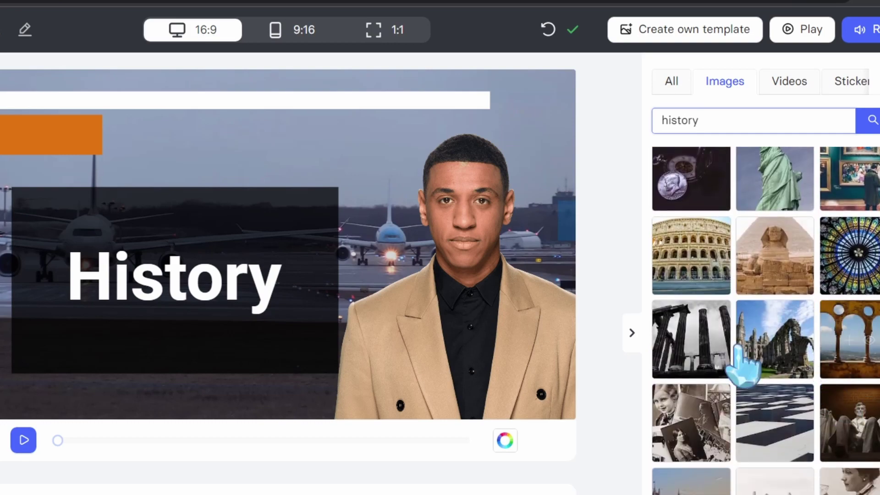
scroll(756, 238, "down", 5)
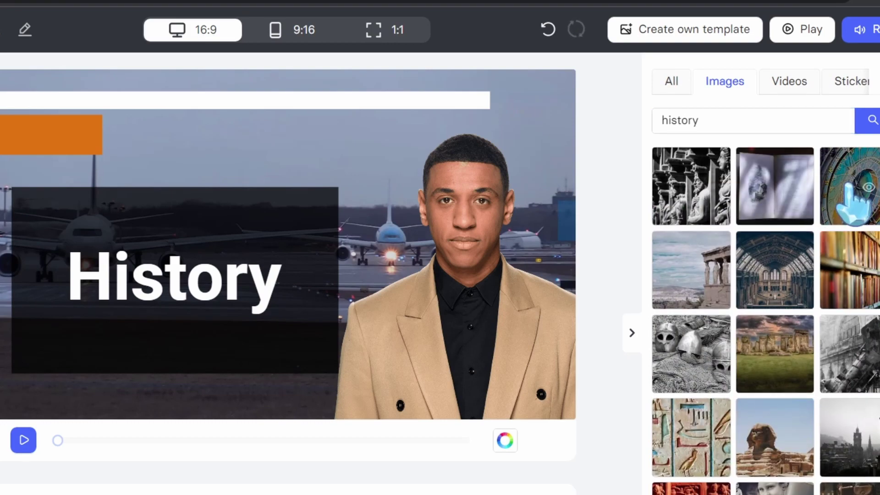
scroll(852, 202, "down", 3)
scroll(824, 206, "up", 3)
left_click(801, 206)
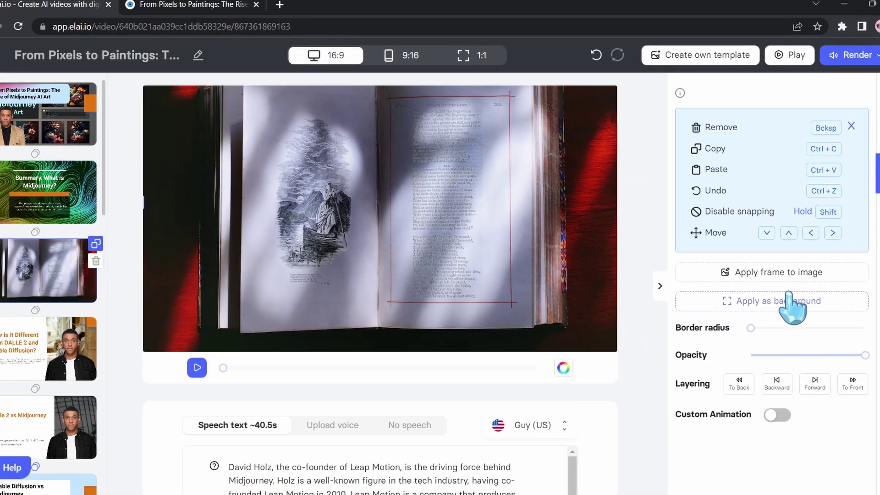
left_click(788, 303)
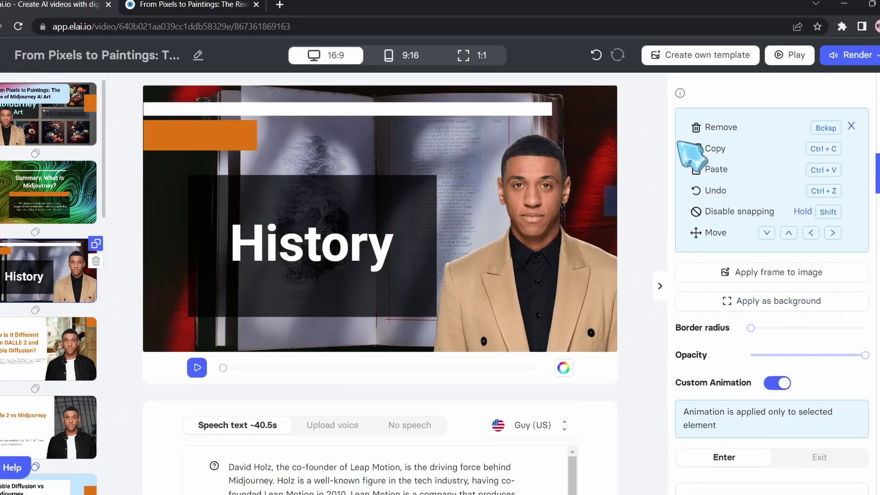
On "The Niji model" slide, search stock videos for "ai" and add the clip of a robot arm playing chess with a woman
scroll(64, 206, "down", 10)
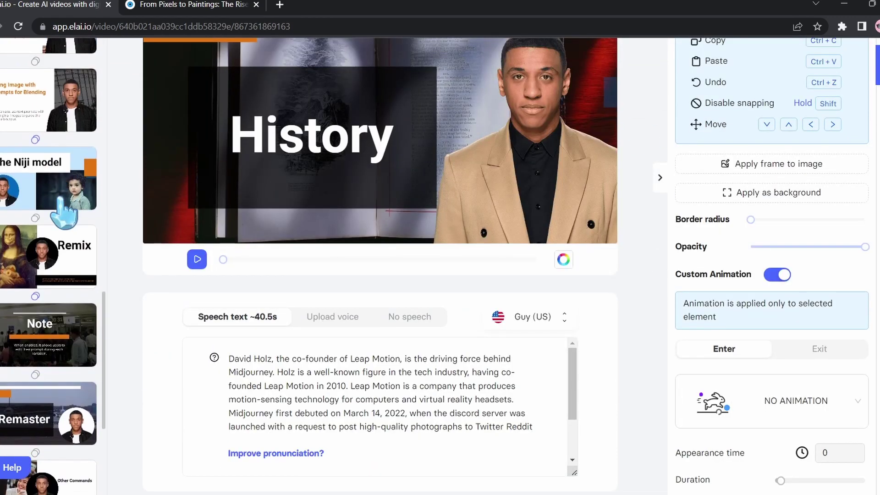
scroll(64, 206, "up", 3)
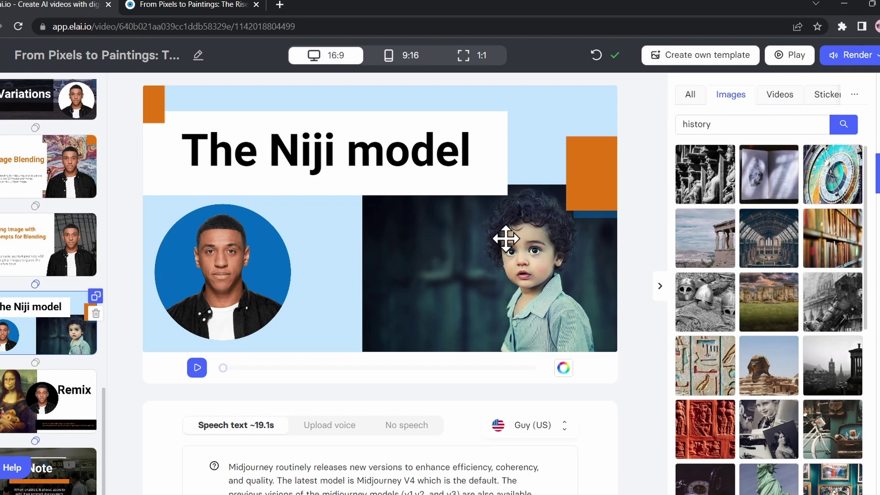
left_click(772, 99)
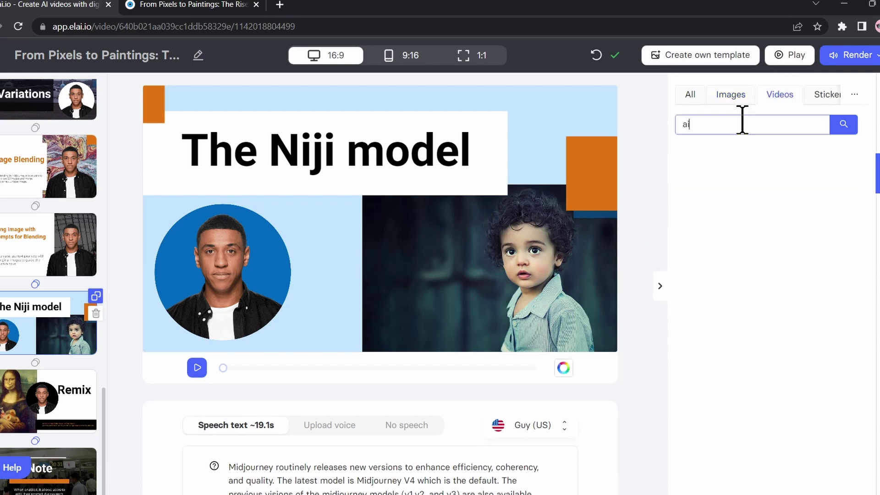
key("Return")
scroll(773, 228, "down", 5)
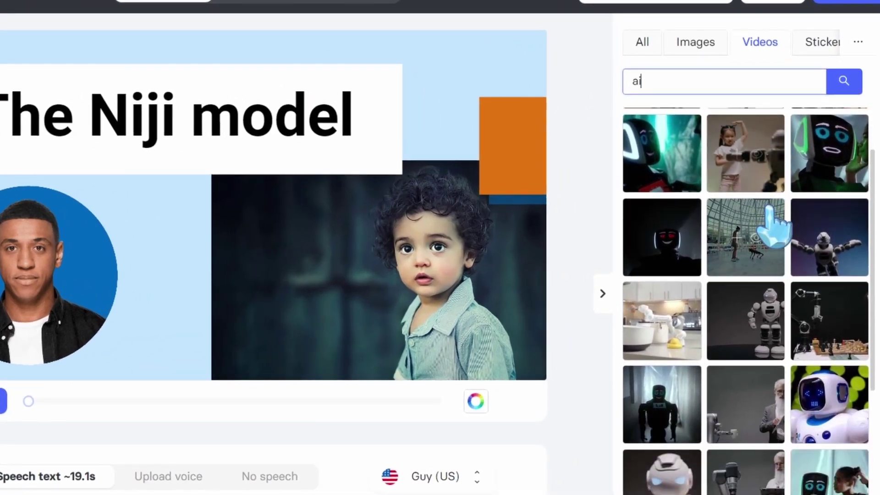
scroll(773, 227, "down", 3)
scroll(773, 227, "up", 1)
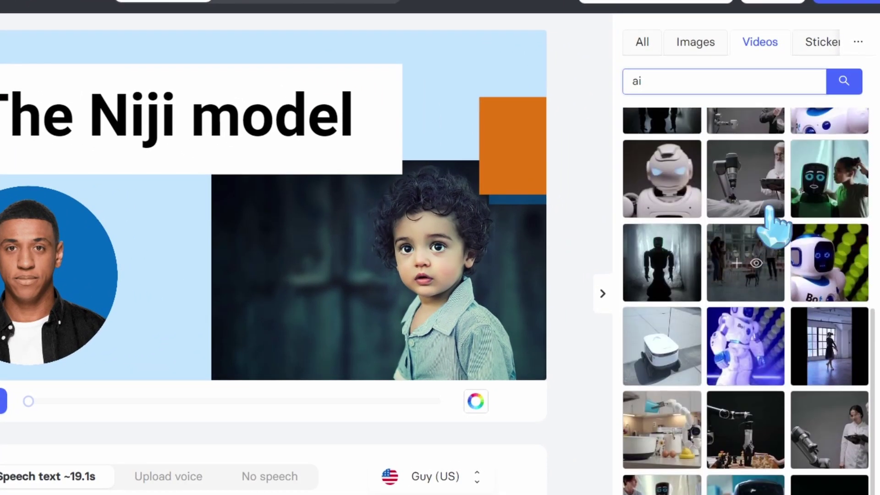
scroll(773, 224, "down", 1)
scroll(773, 224, "up", 1)
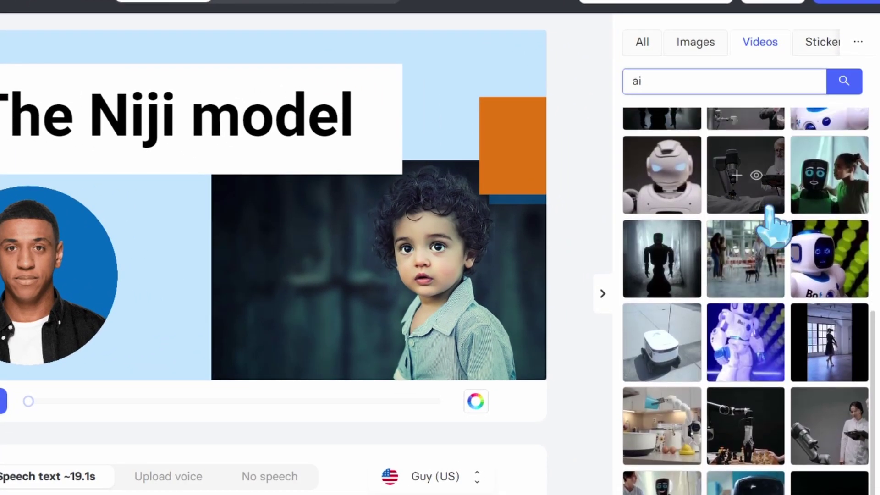
left_click(754, 411)
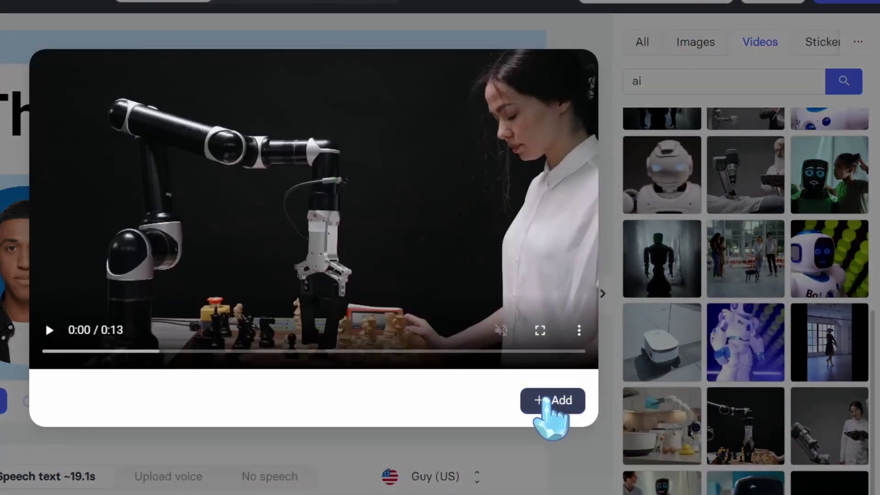
left_click(551, 401)
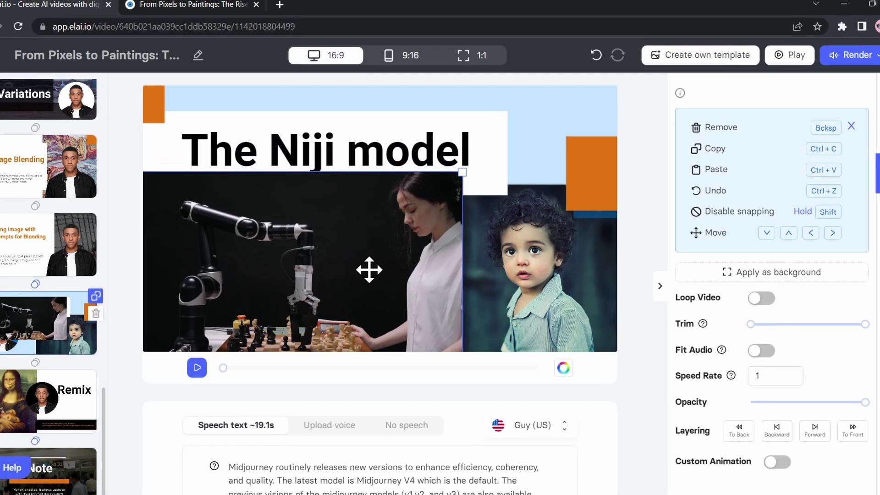
Stretch the robot-arm chess clip over the whole Niji slide and apply it as the background
mouse_move(368, 260)
left_mouse_down()
mouse_move(378, 251)
mouse_move(374, 260)
left_mouse_up()
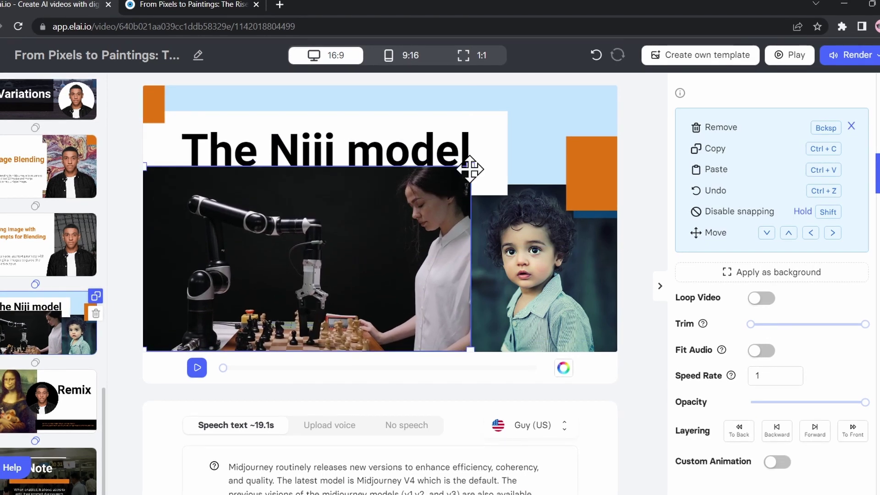
left_click_drag(469, 164, 634, 129)
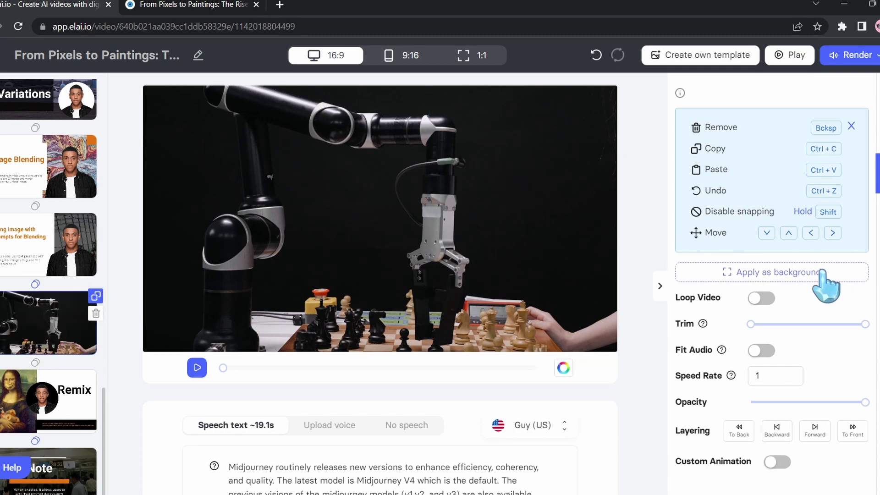
left_click(786, 274)
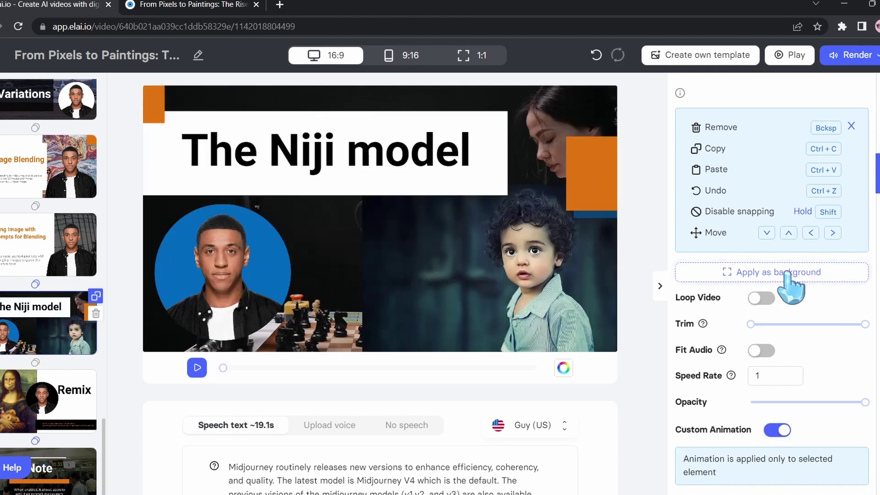
Delete the photo of the curly-haired child from the Niji slide
left_click(520, 261)
key("BackSpace")
left_click(601, 185)
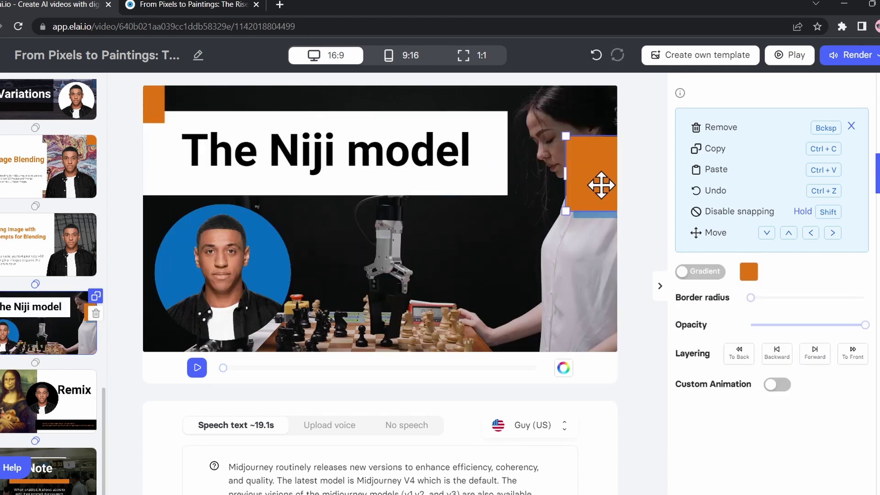
Enlarge and shift the chess background video to fill the Niji slide, framing the robot gripper between avatar and hand
left_click_drag(506, 214, 204, 398)
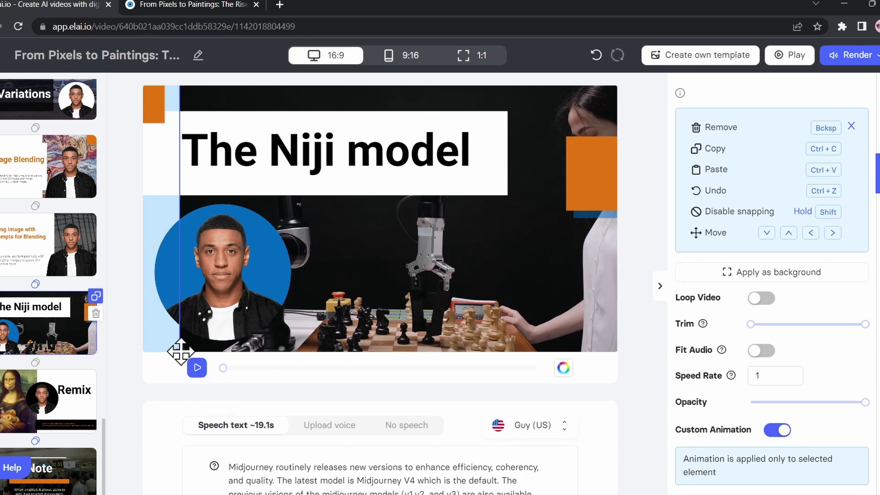
left_click_drag(185, 350, 181, 353)
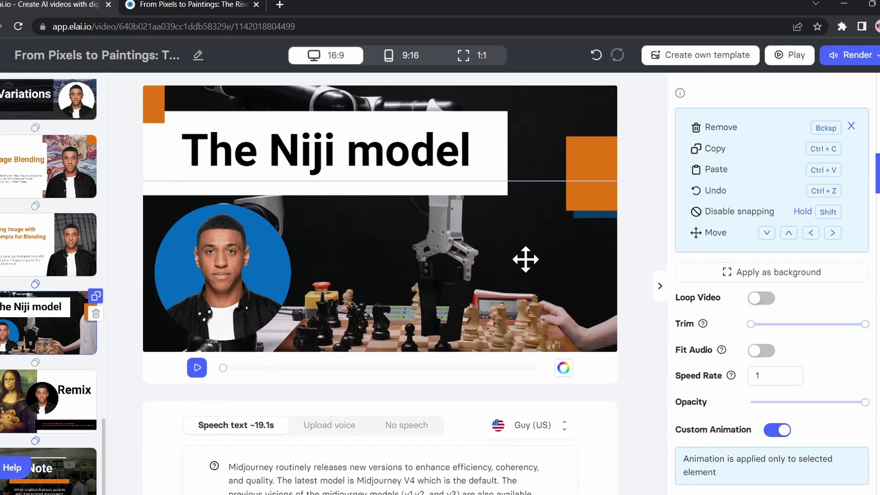
left_click_drag(524, 260, 513, 260)
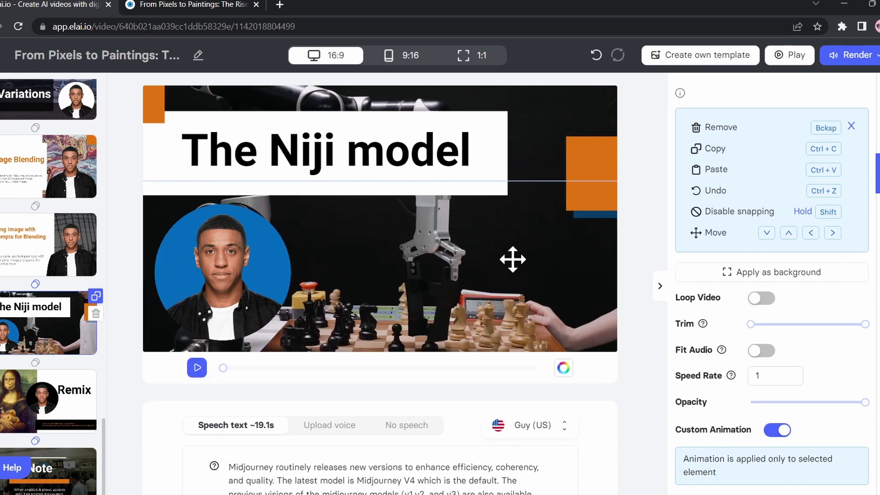
Delete both orange rectangles and the blue rectangle behind the larger one from the Niji slide
left_click(150, 104)
key("BackSpace")
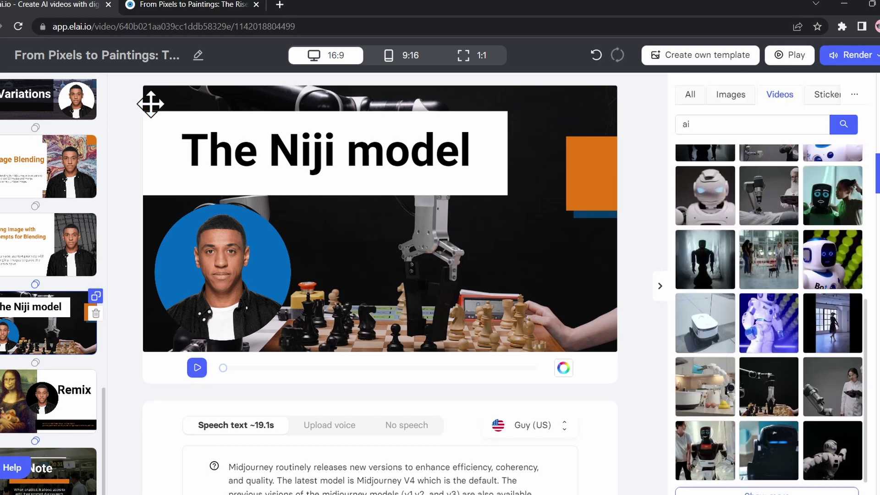
left_click(587, 164)
key("BackSpace")
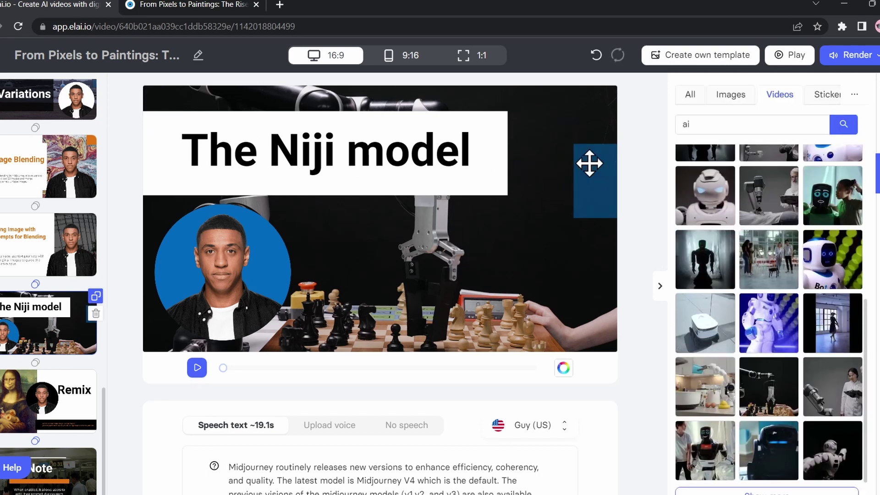
left_click(589, 163)
key("BackSpace")
Move the Niji title and its white box higher on the slide and strongly round the box's corners
left_click_drag(452, 191, 410, 144)
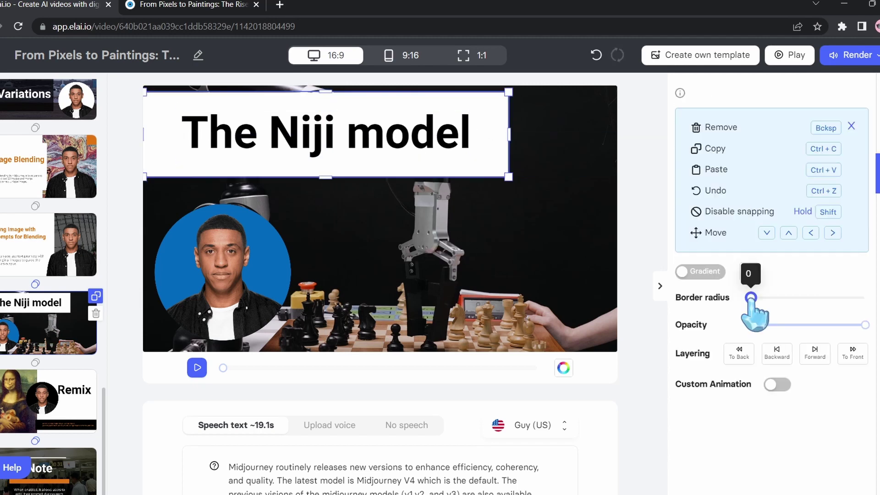
left_click_drag(751, 298, 864, 297)
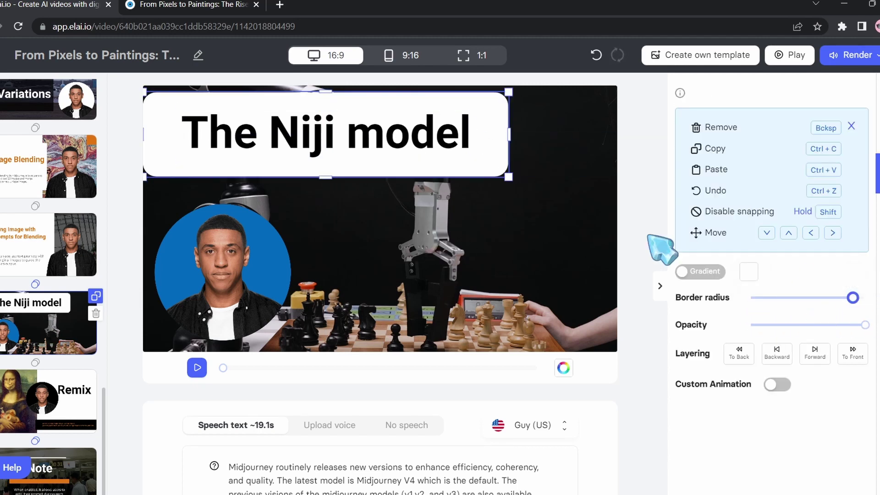
Turn on looping for the chess background video of the Niji slide
left_click(557, 198)
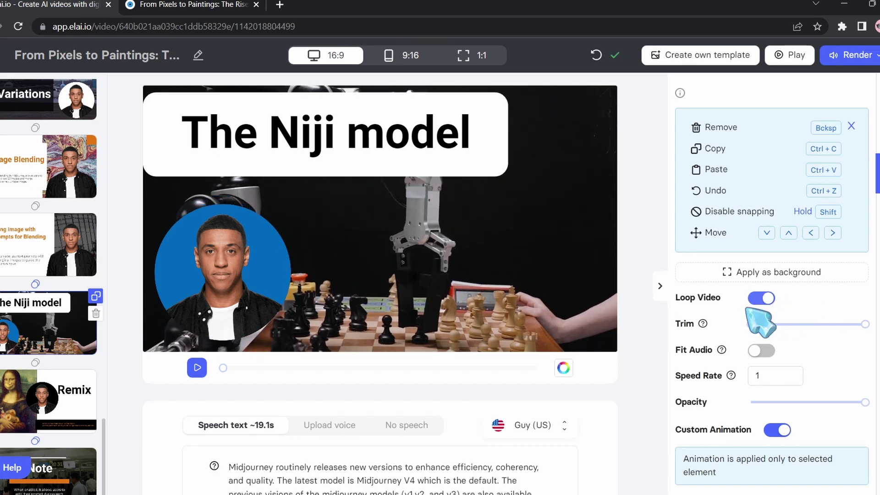
scroll(733, 348, "down", 2)
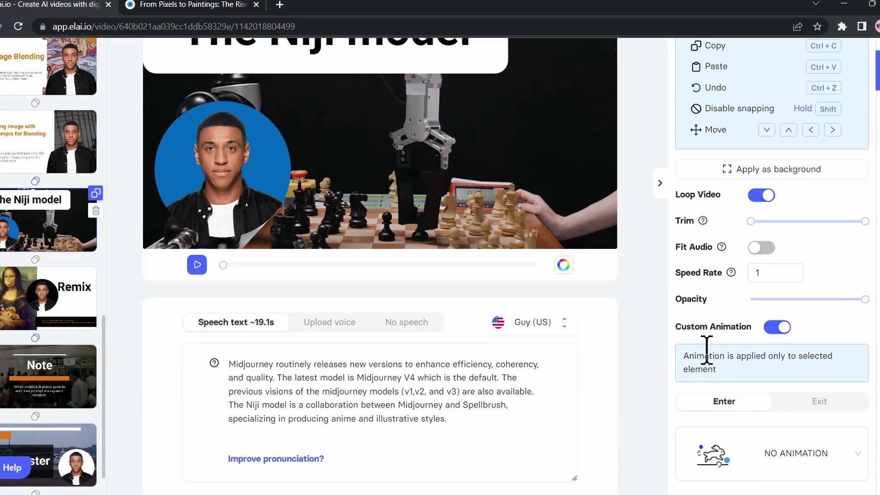
Set the font of "The Niji model" title to Arial Black and centre the text in its white box
left_click(454, 137)
left_click(501, 148)
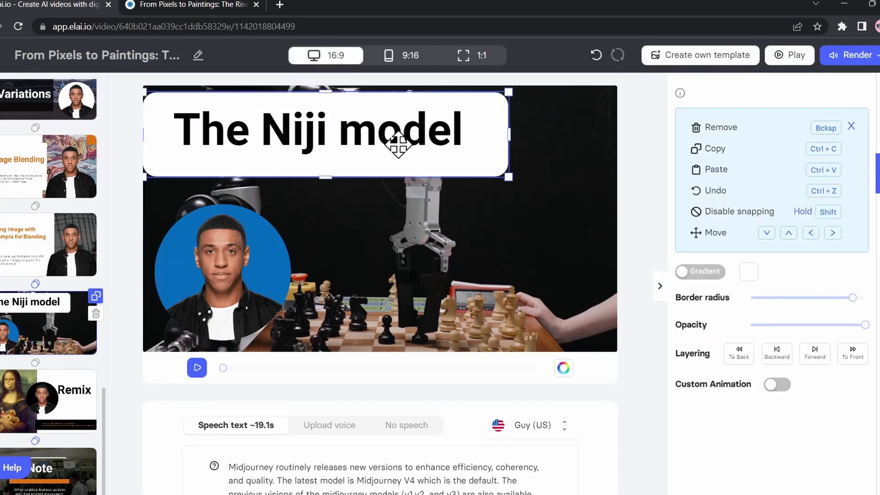
left_click(362, 144)
left_click(737, 96)
scroll(719, 238, "up", 10)
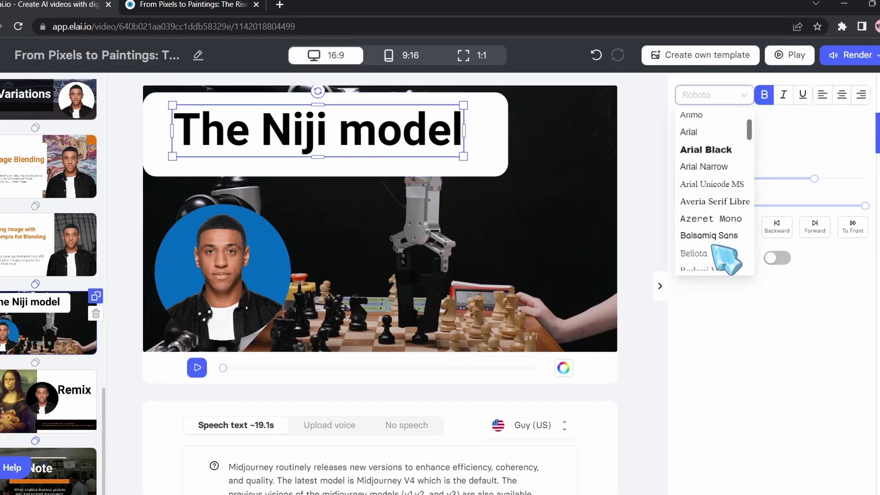
scroll(711, 220, "up", 2)
left_click(708, 209)
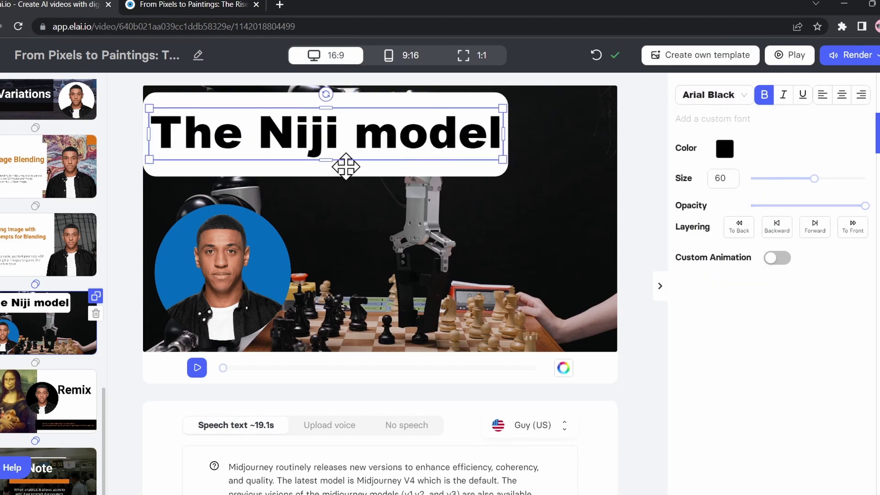
scroll(344, 151, "down", 2)
scroll(55, 256, "down", 5)
scroll(58, 274, "up", 3)
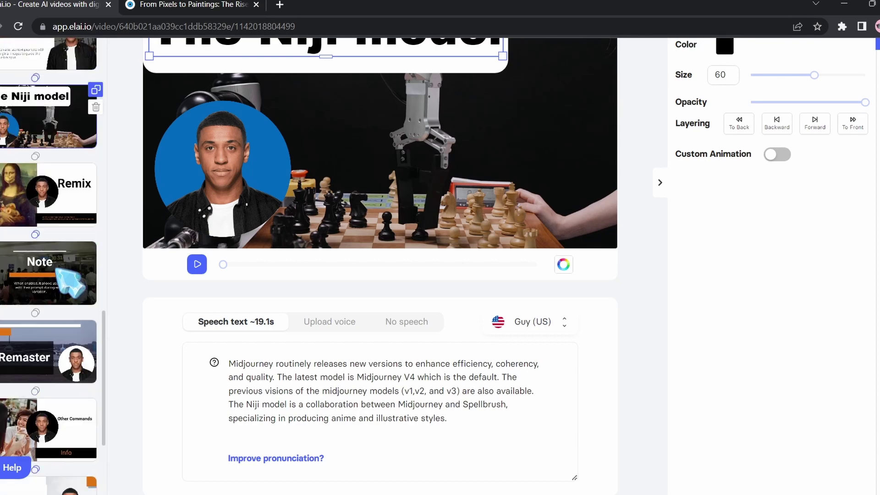
scroll(60, 284, "down", 3)
scroll(528, 222, "up", 2)
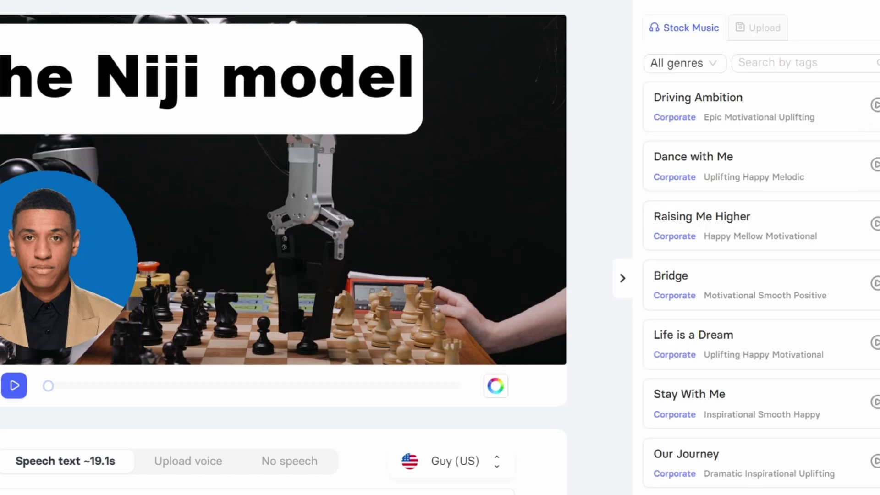
Choose The Long Road from the stock music as the background track and lower the music volume
scroll(856, 158, "down", 15)
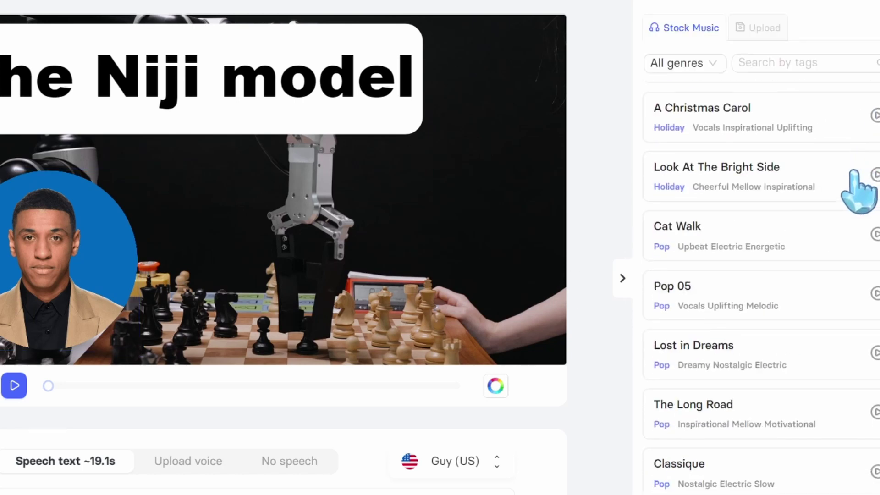
scroll(859, 293, "up", 5)
scroll(856, 274, "up", 3)
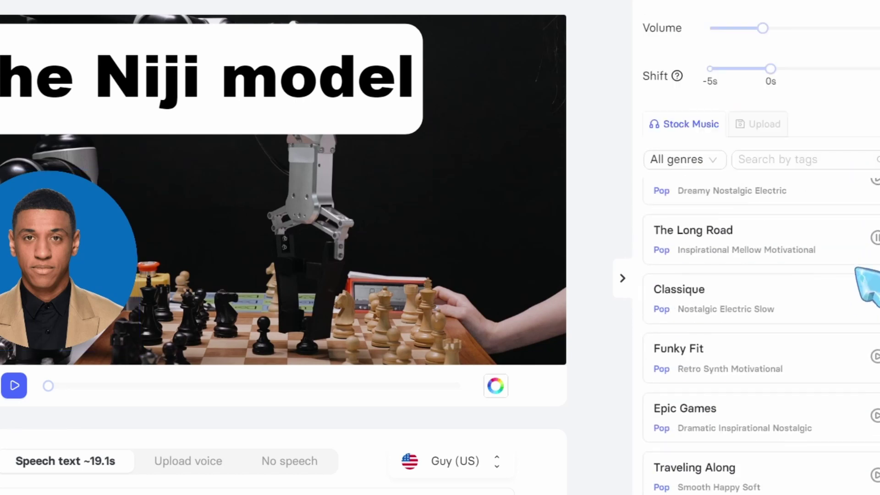
left_click(864, 259)
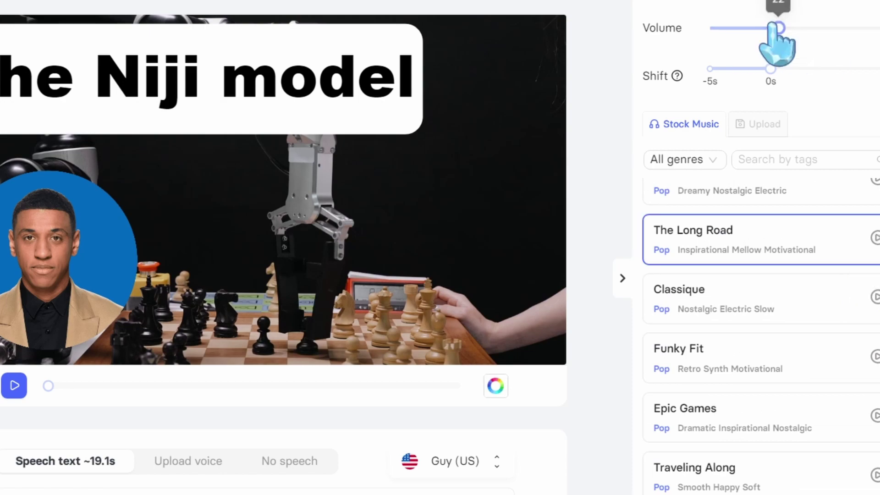
left_click_drag(776, 28, 741, 28)
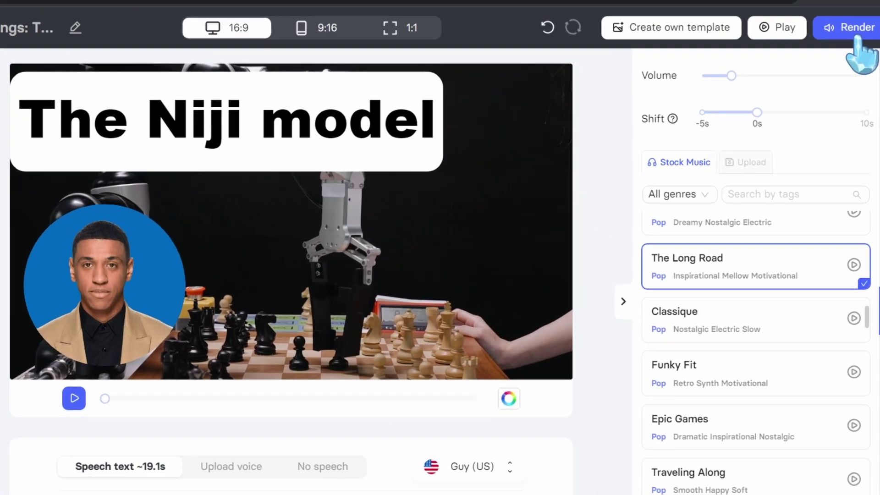
Turn subtitles off for the output and start rendering the video in 1080p
left_click(855, 57)
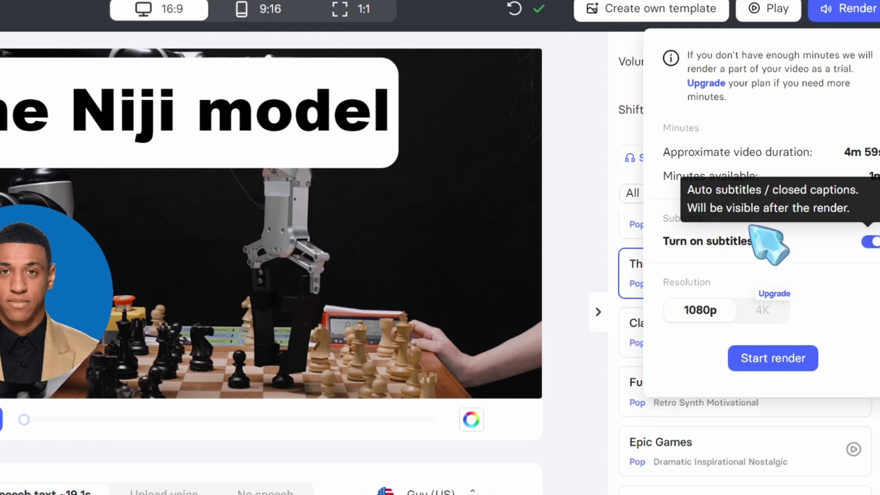
left_click(873, 243)
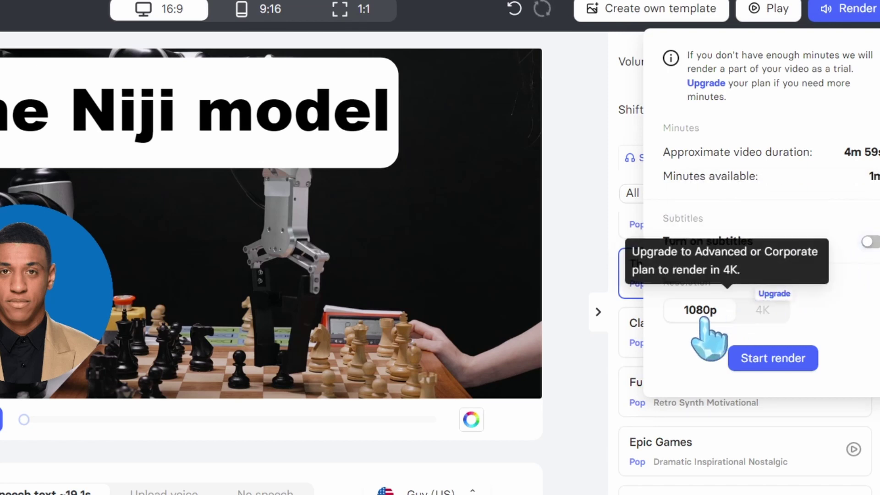
left_click(775, 367)
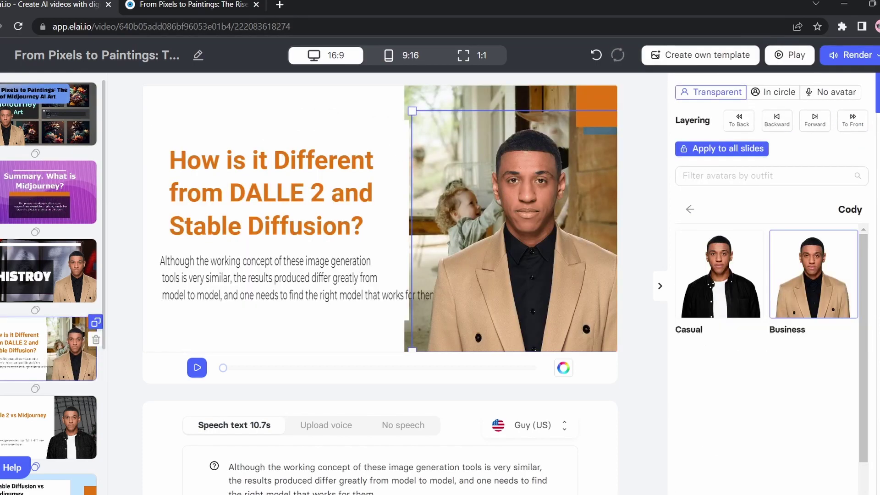
Review the slides from the title slide through Advanced Prompts for Midjourney, checking backgrounds, titles and avatar placement
left_click(877, 213)
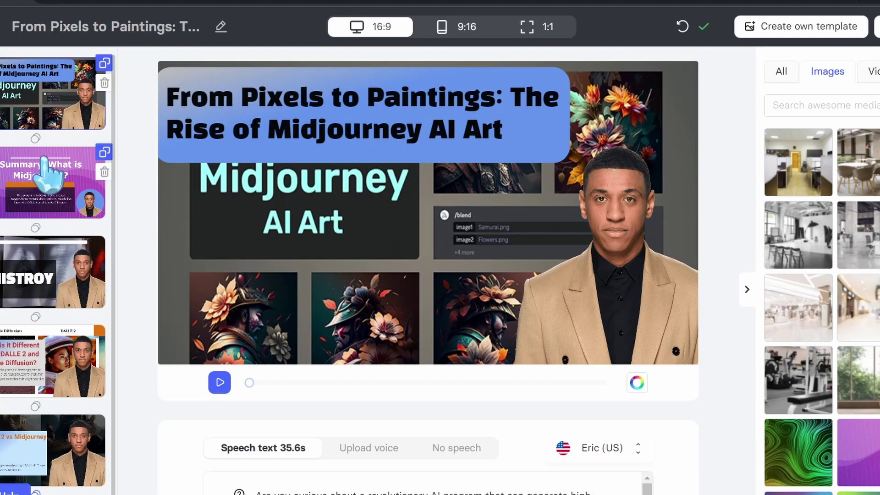
left_click(44, 161)
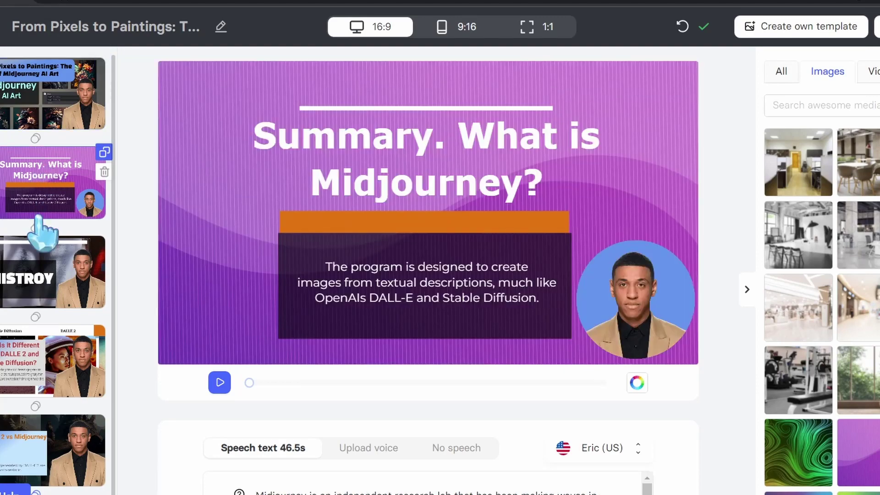
left_click(38, 268)
left_click(42, 357)
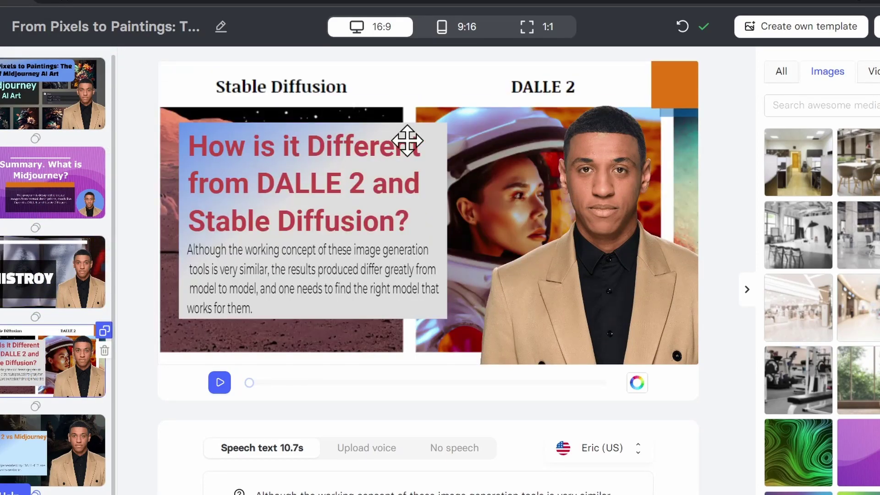
scroll(137, 339, "down", 2)
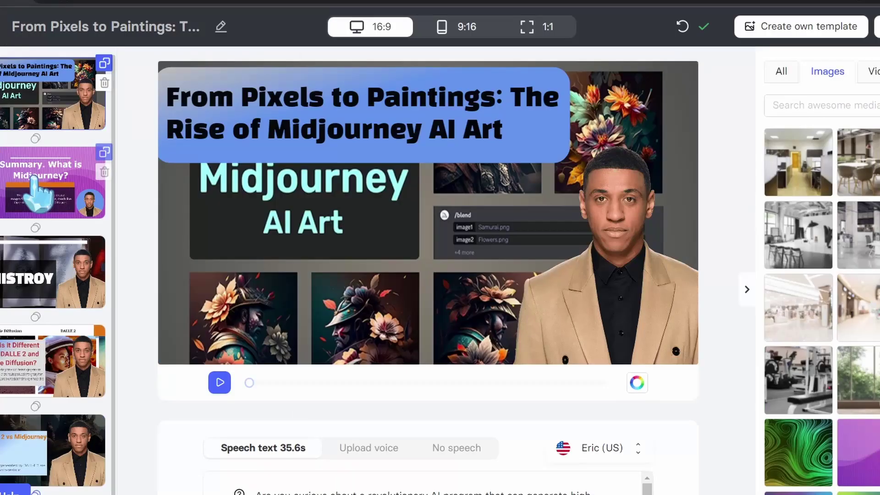
left_click(34, 179)
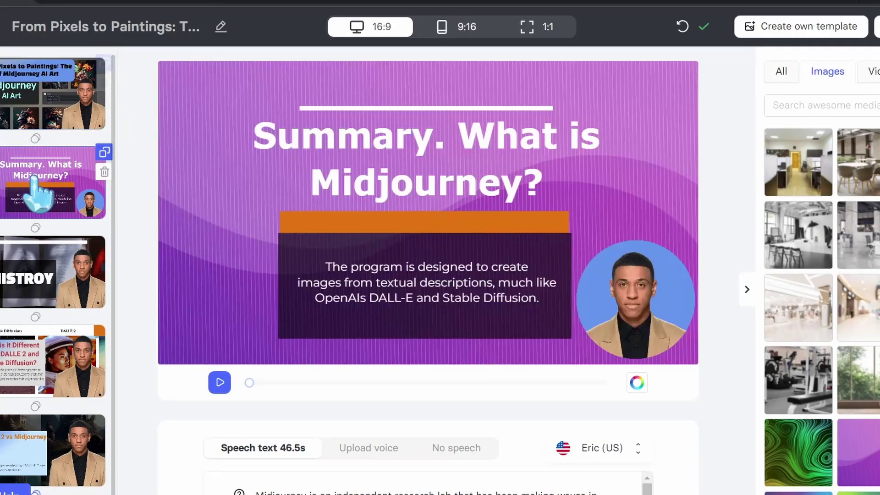
left_click(34, 289)
left_click(48, 343)
scroll(51, 366, "down", 2)
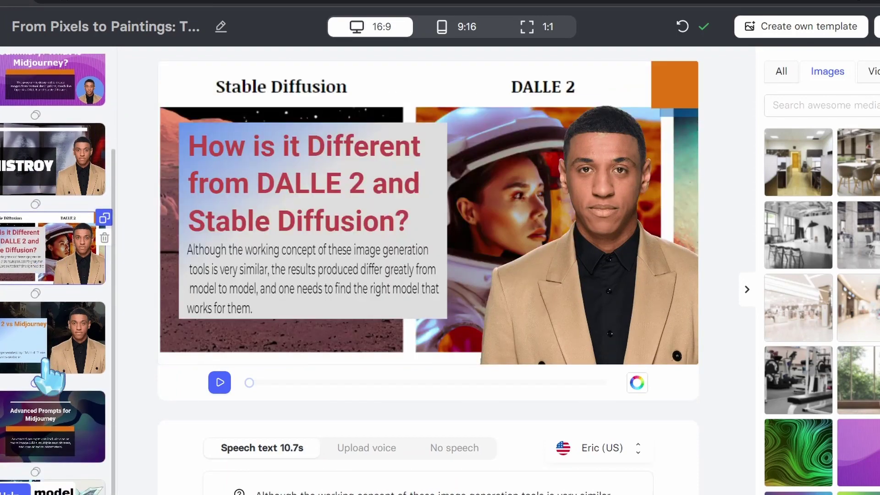
left_click(46, 363)
left_click(49, 426)
scroll(59, 247, "up", 2)
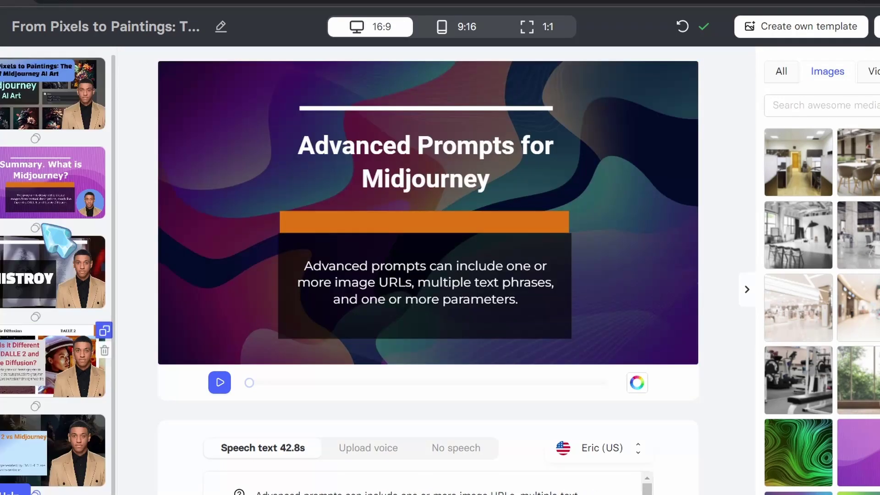
left_click(47, 87)
left_click(53, 424)
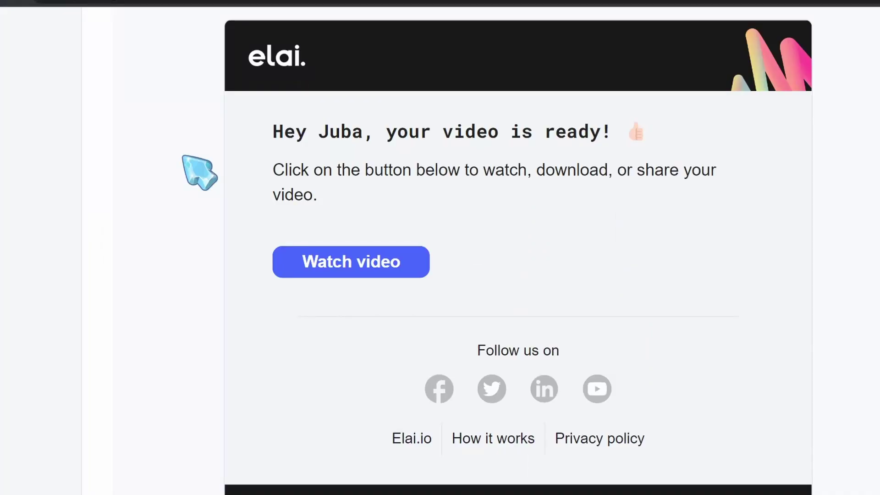
Open the rendered video from the notification e-mail and show its download options
left_click(325, 259)
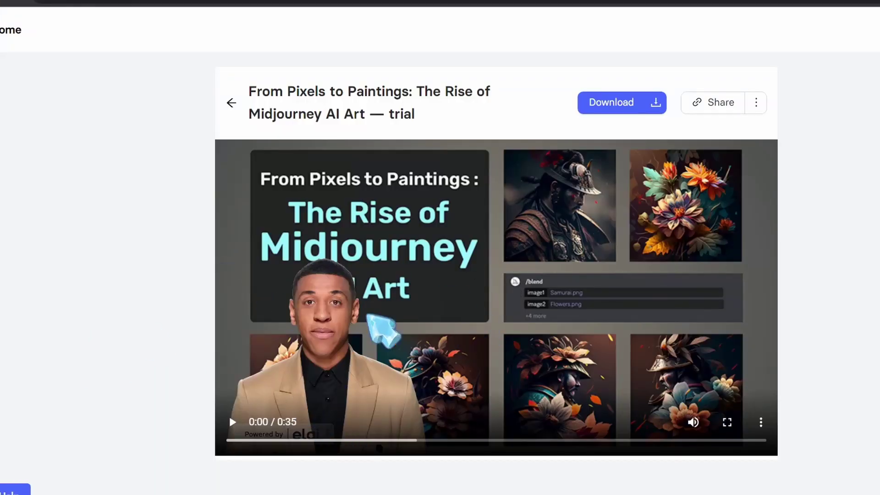
left_click(655, 103)
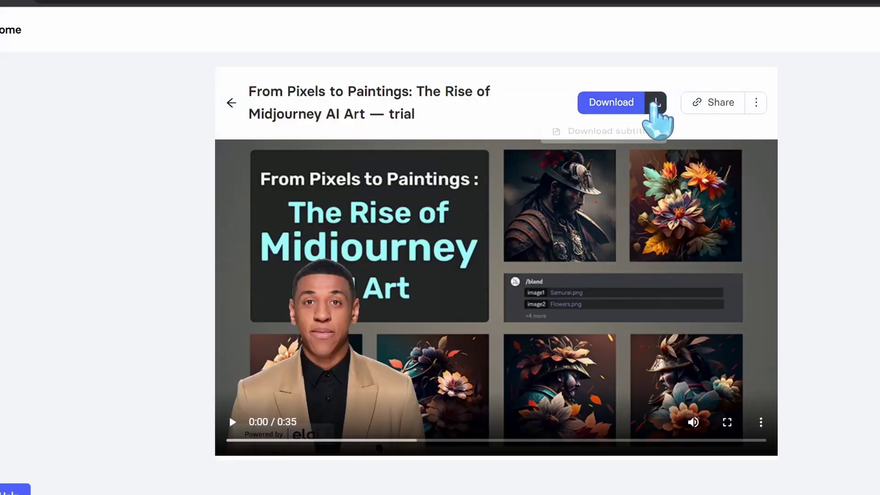